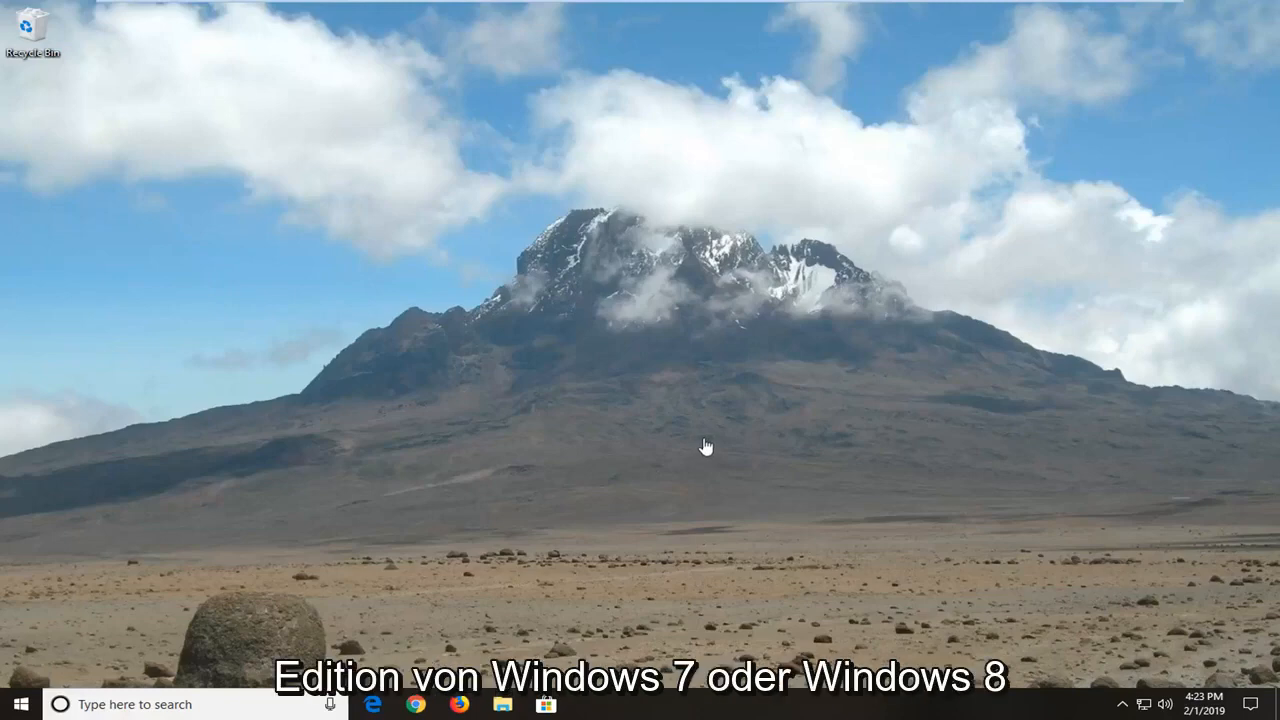
Search Windows for "local group policy", open the group policy editor, and enlarge its window and tree area
click(20, 705)
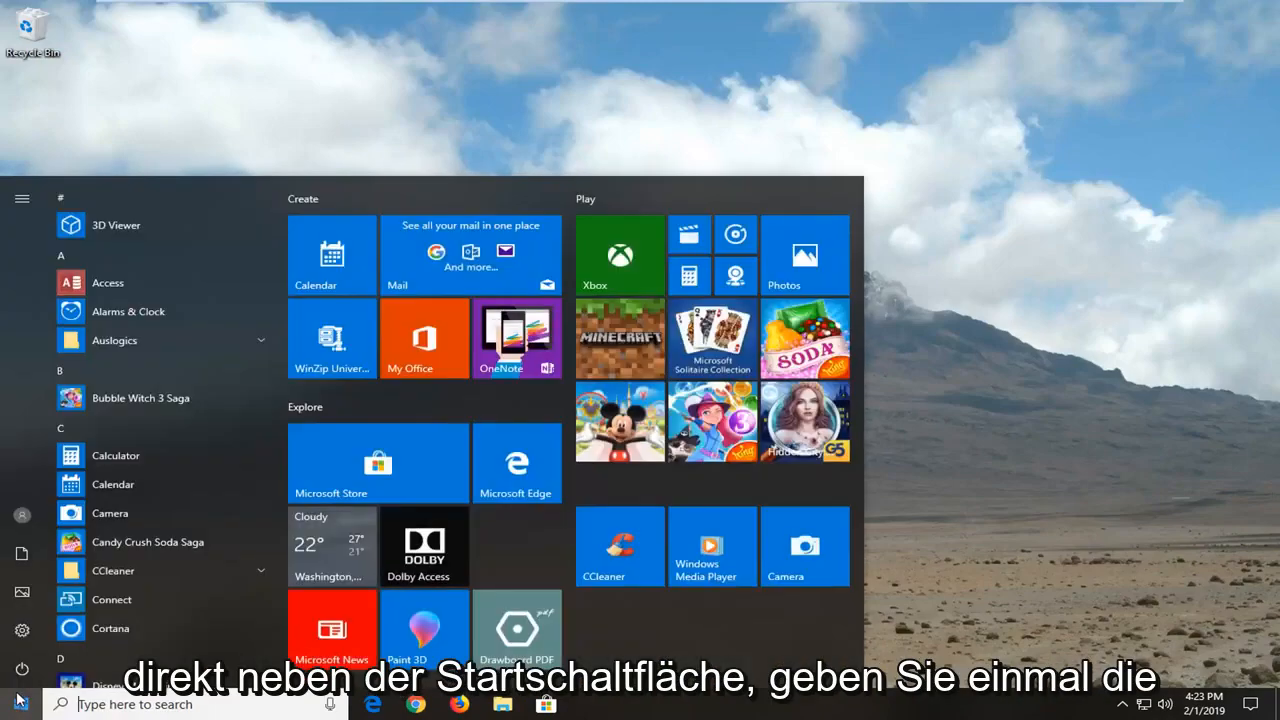
text(local )
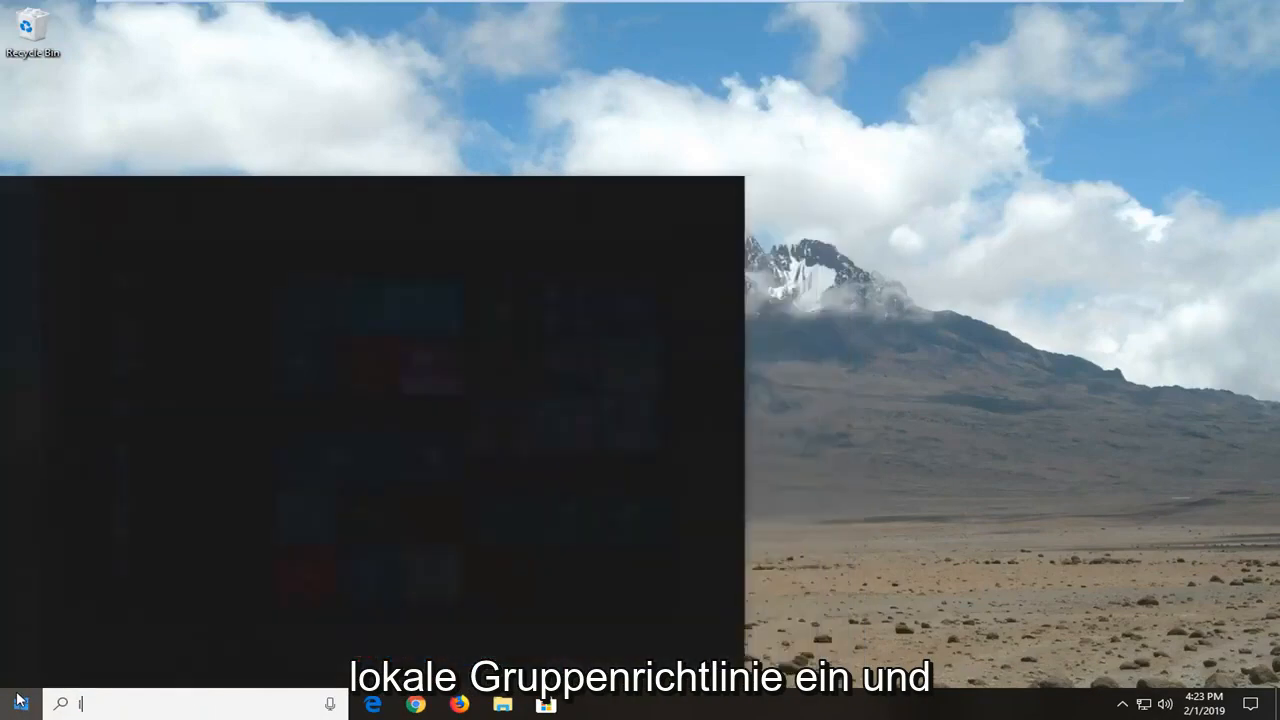
text(group policy)
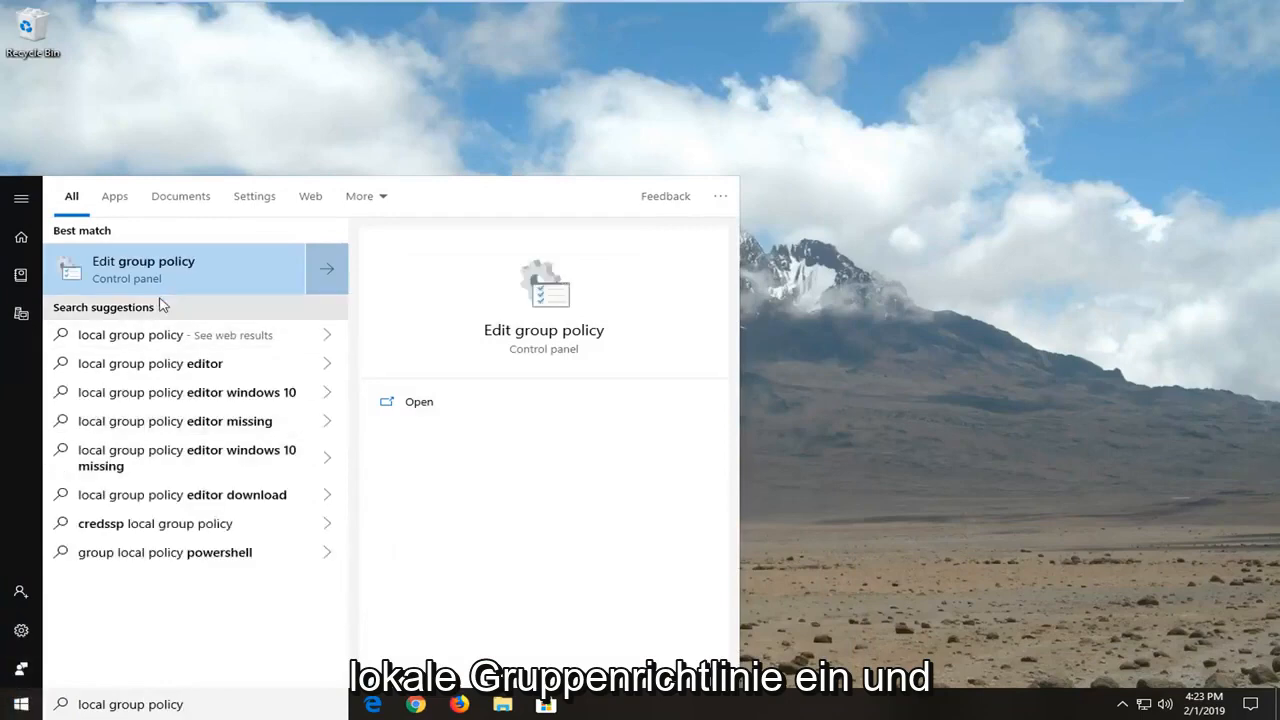
click(140, 272)
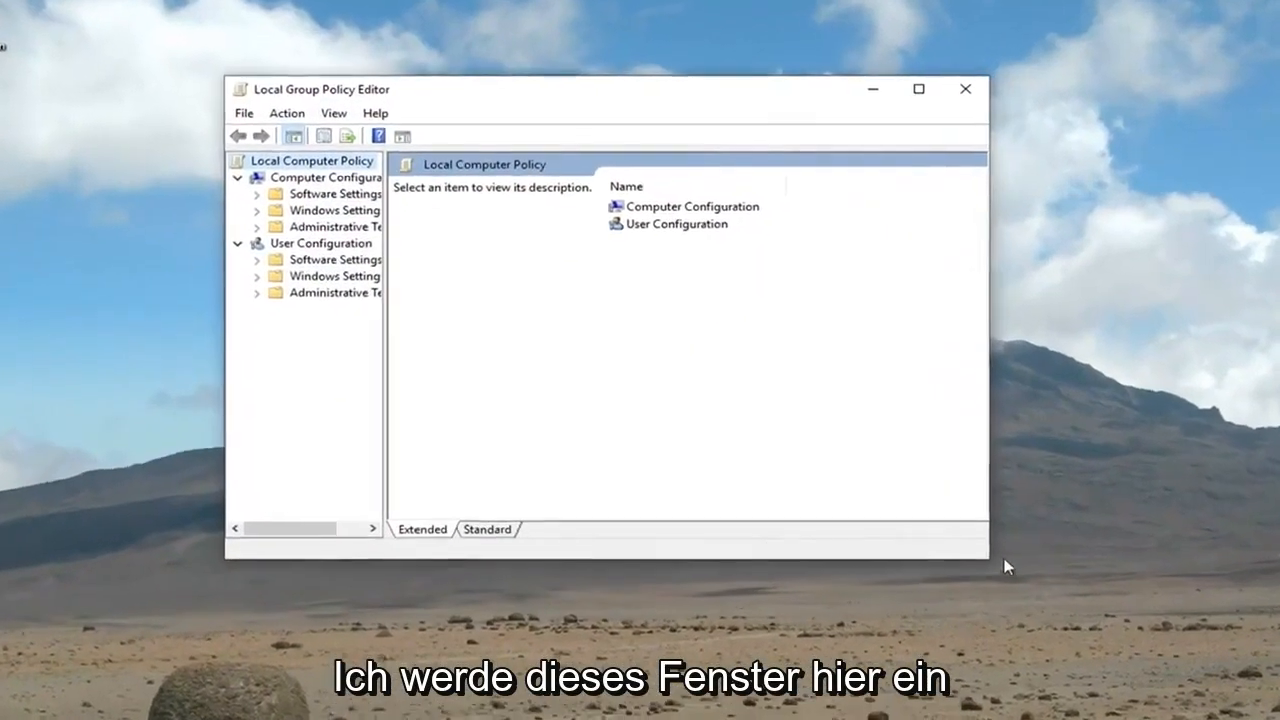
drag(1055, 607, 1279, 692)
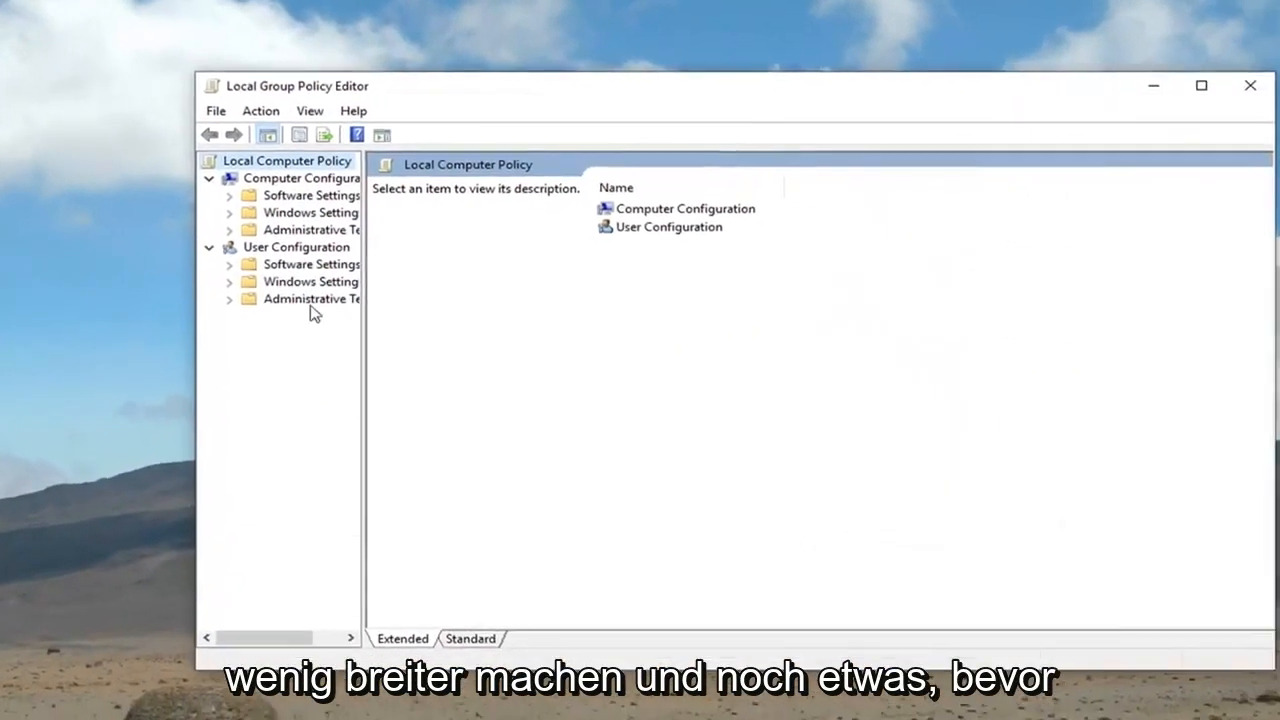
drag(381, 337, 559, 337)
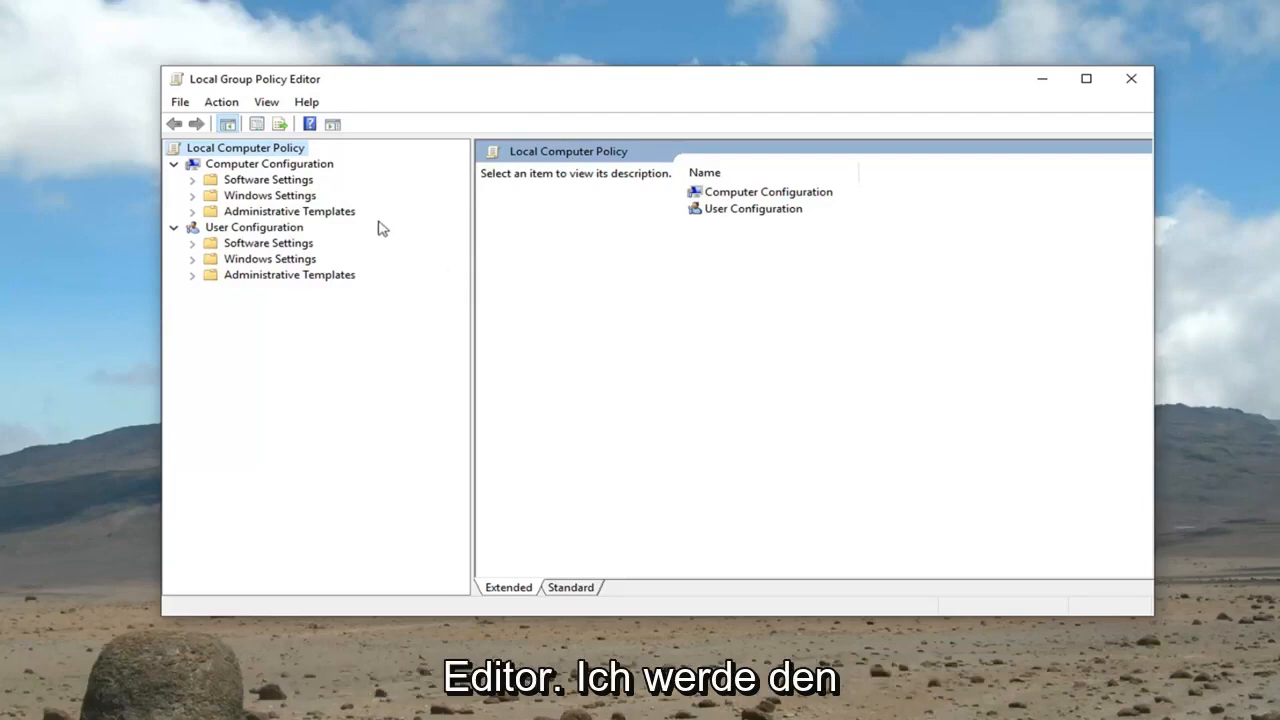
Collapse the User Configuration branch in the policy tree
click(230, 231)
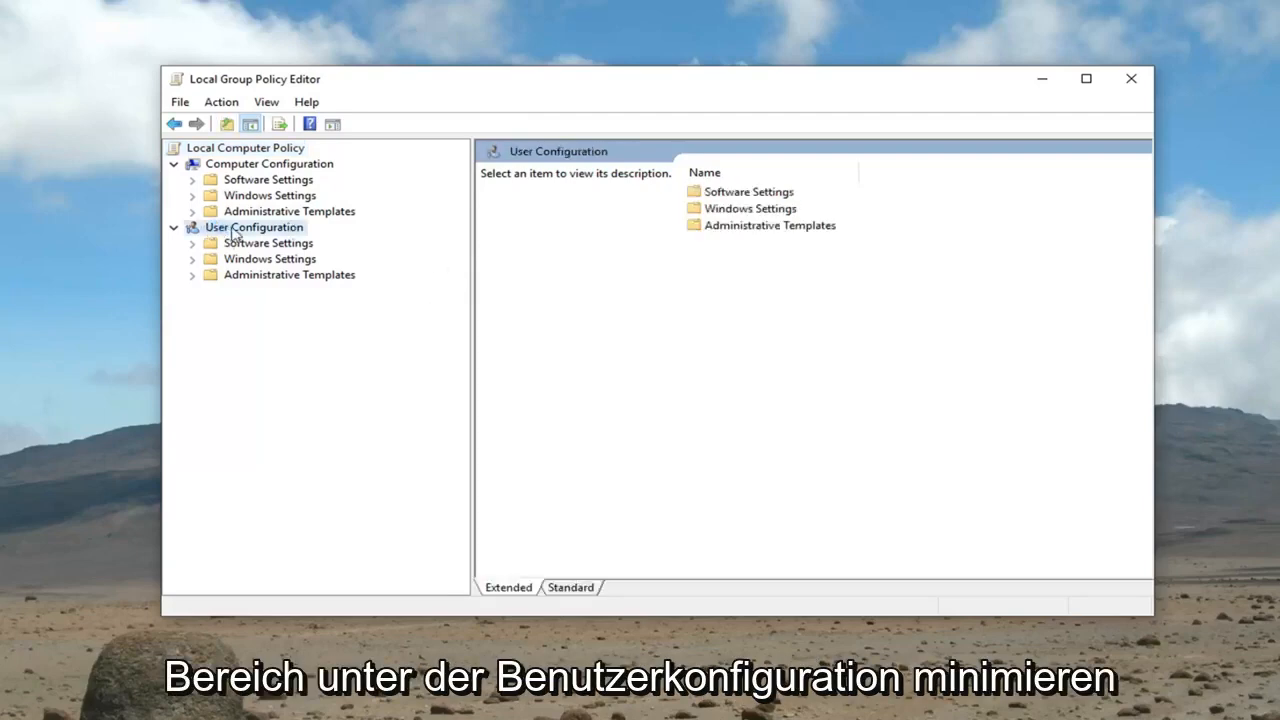
click(175, 228)
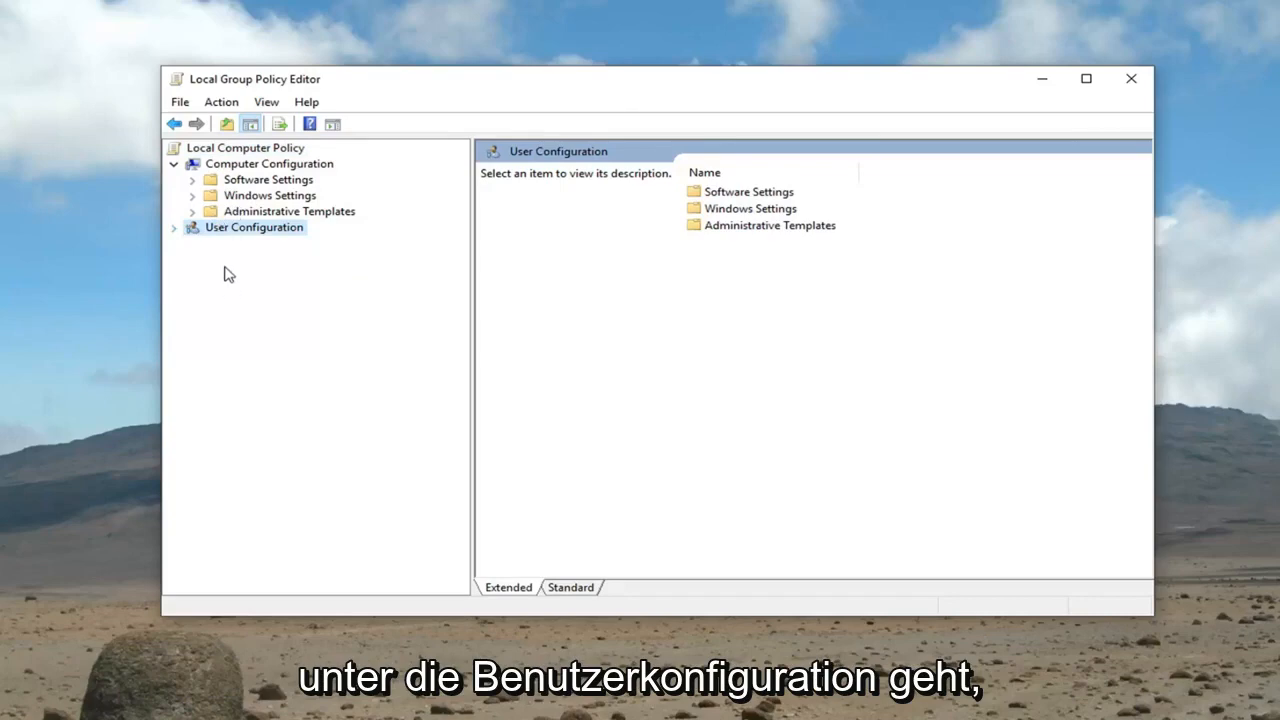
click(176, 230)
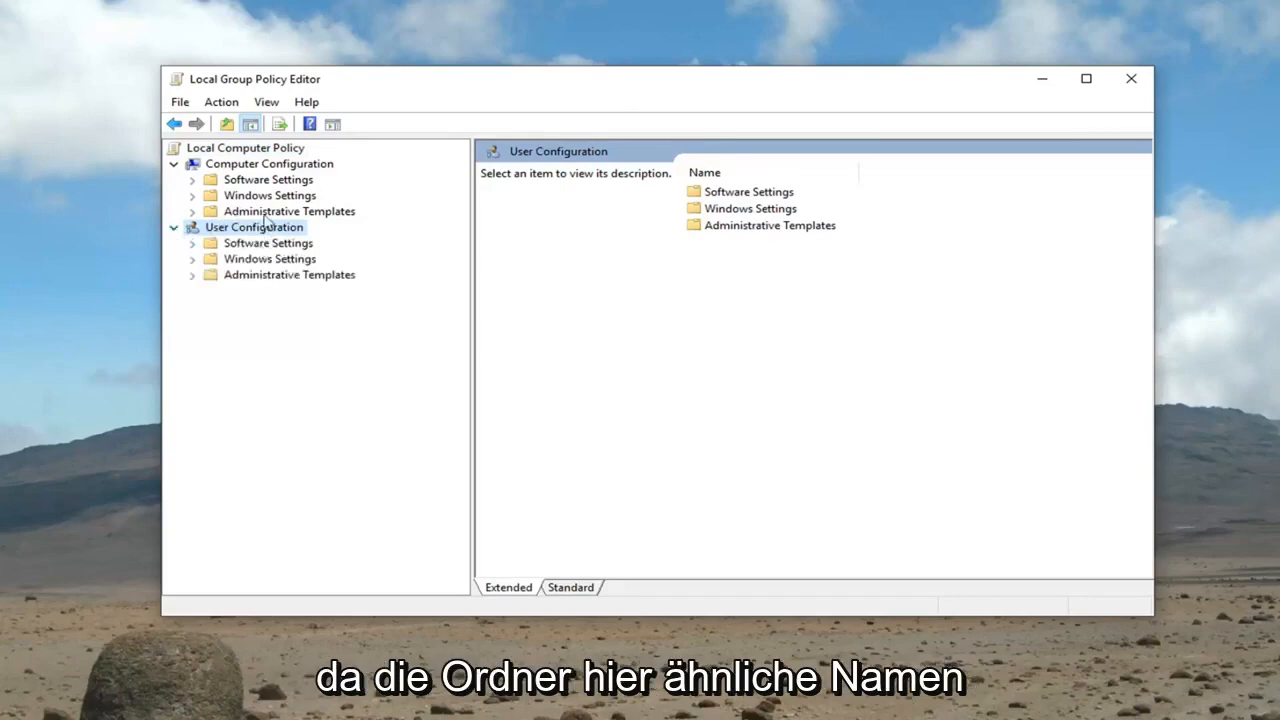
click(176, 229)
Under Computer Configuration, expand Administrative Templates and System, and display the Credentials Delegation policies
click(255, 165)
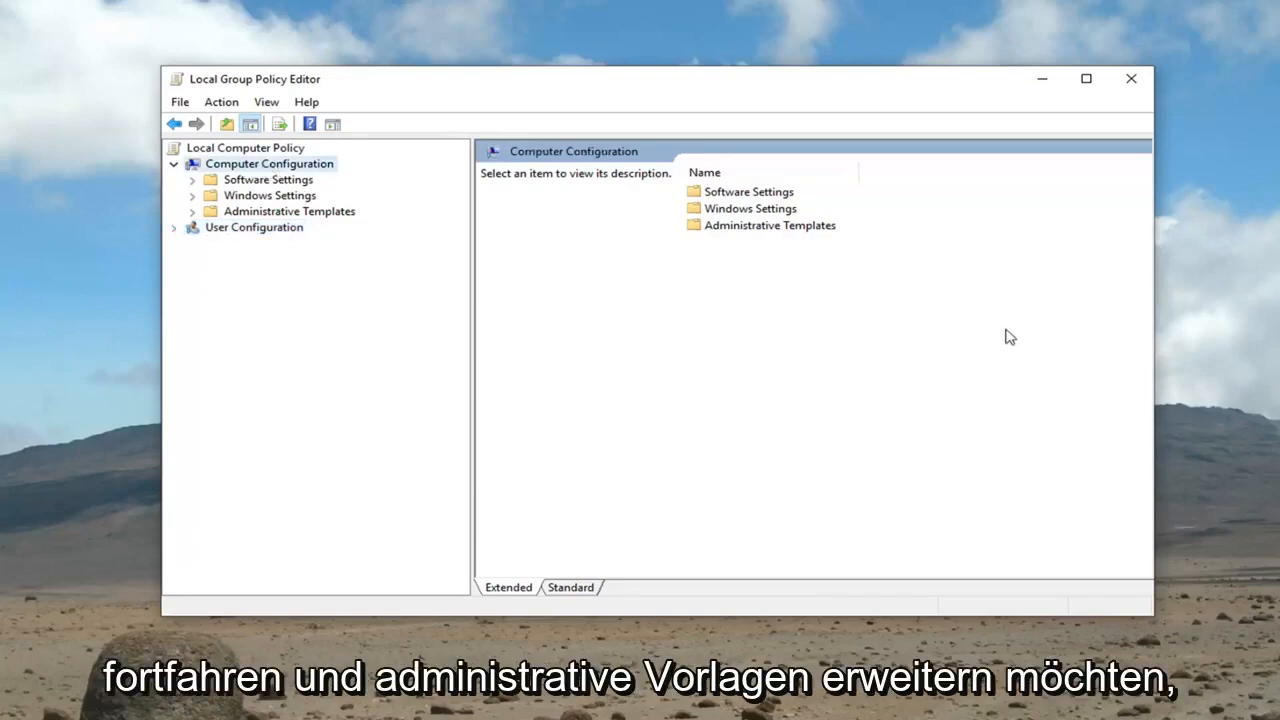
click(224, 214)
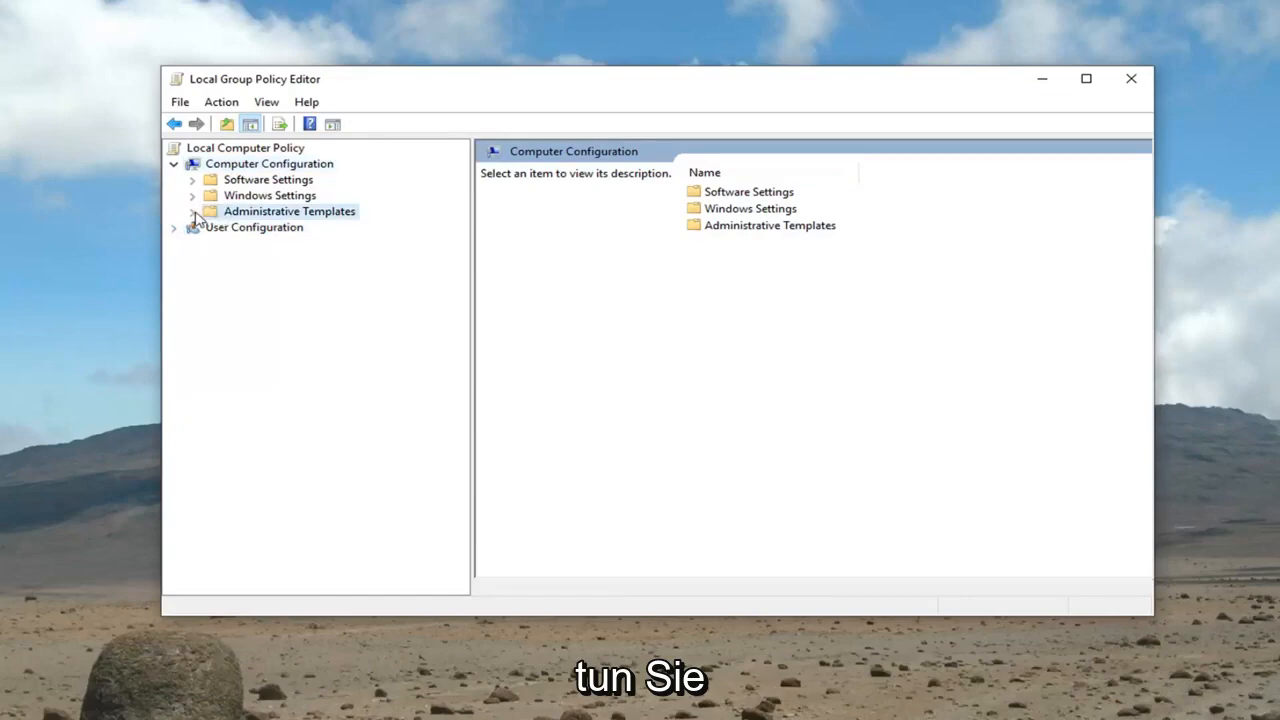
click(192, 213)
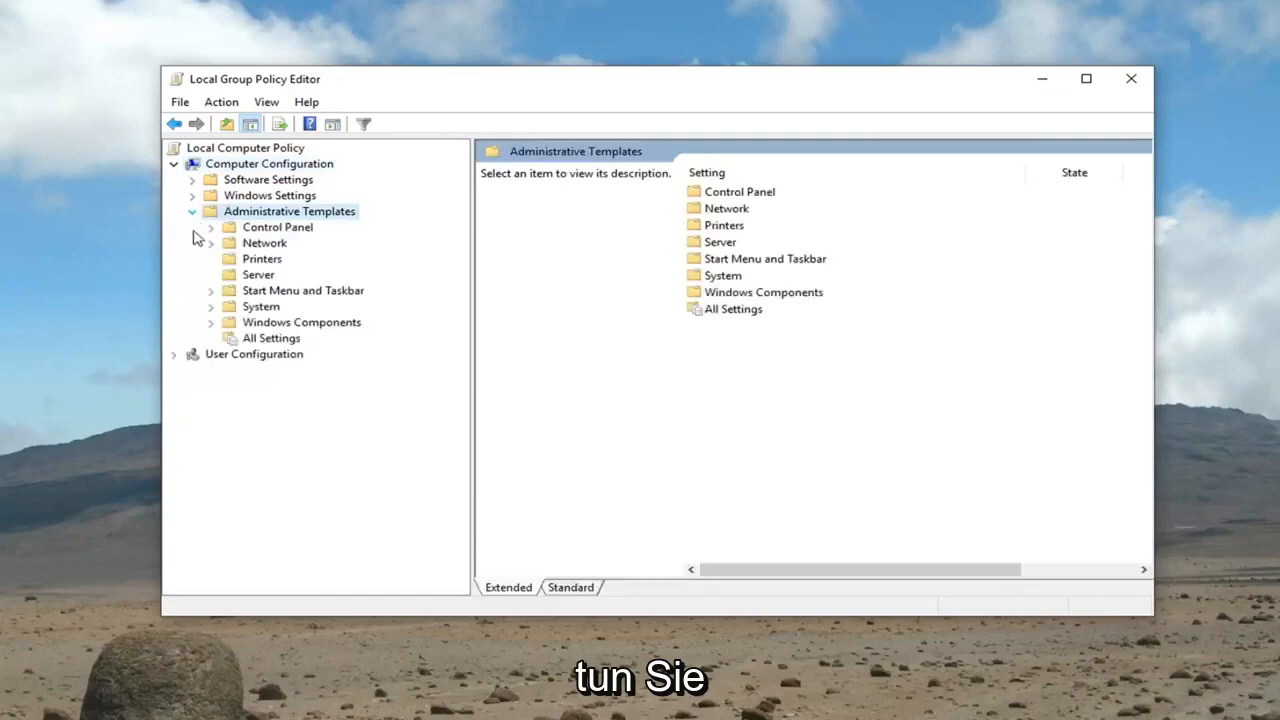
click(210, 307)
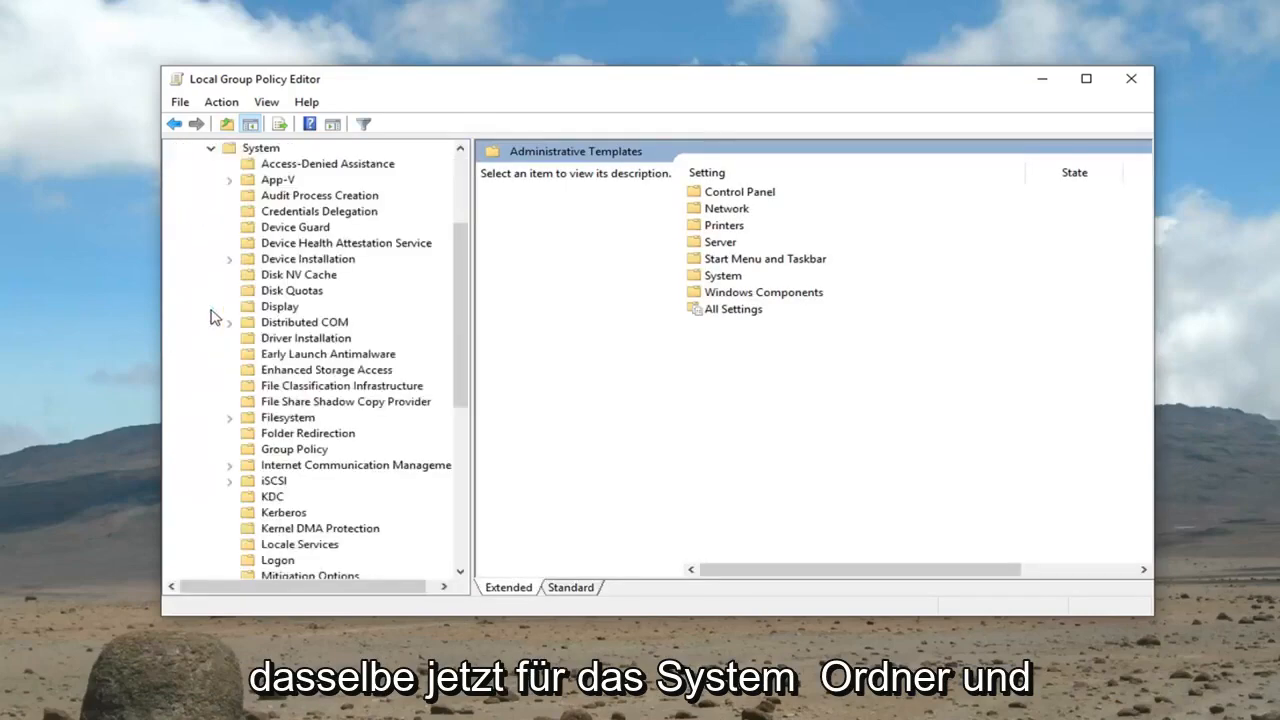
click(275, 214)
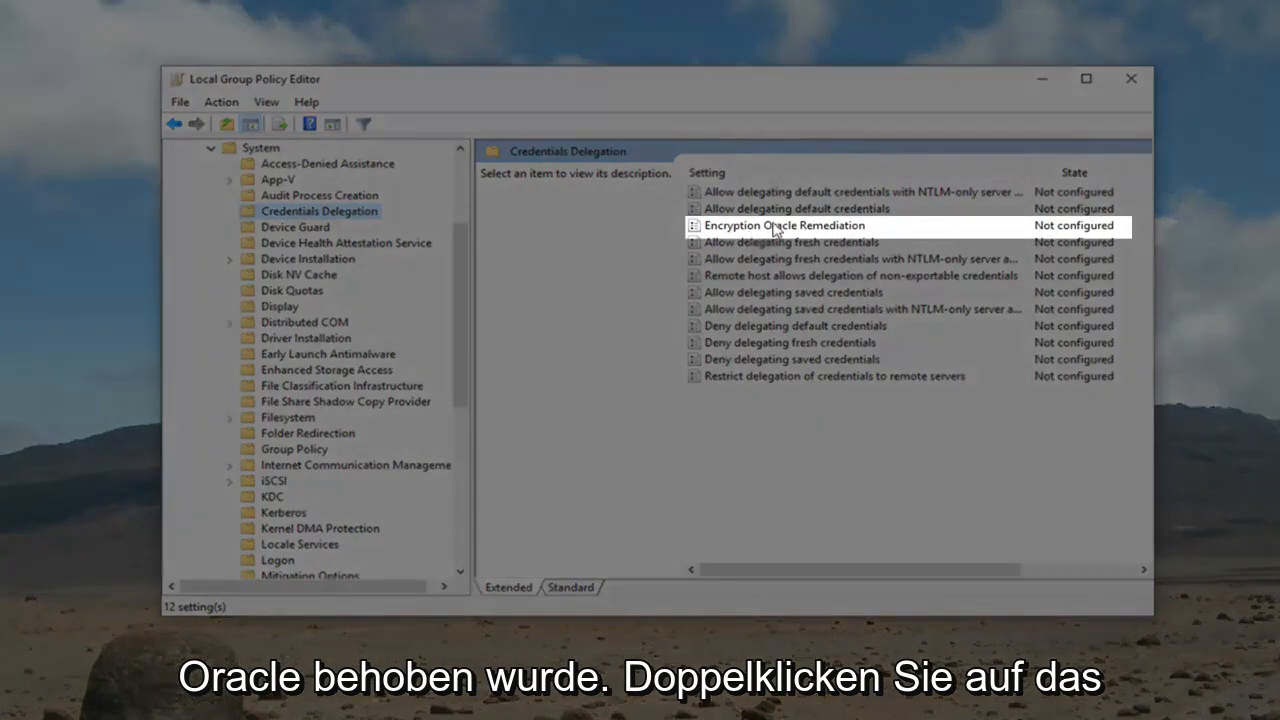
Set the Encryption Oracle Remediation policy to Enabled, save it, and close the policy editor
click(776, 228)
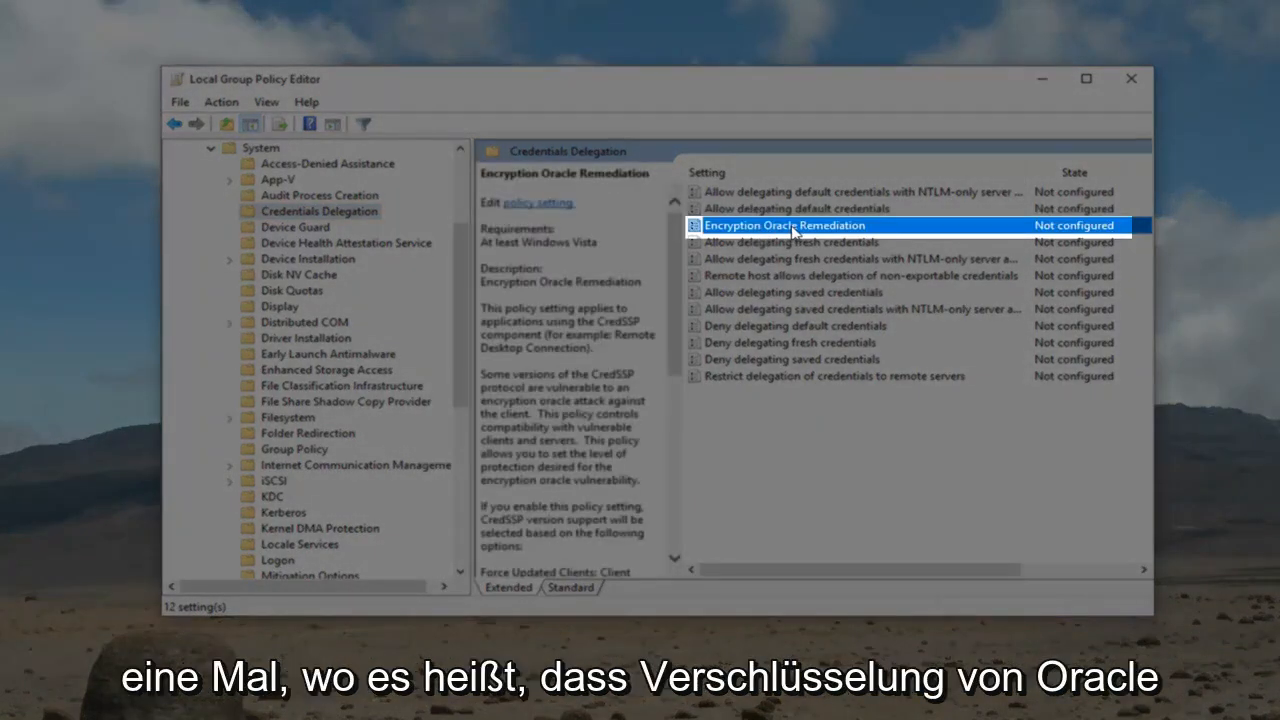
double_click(793, 228)
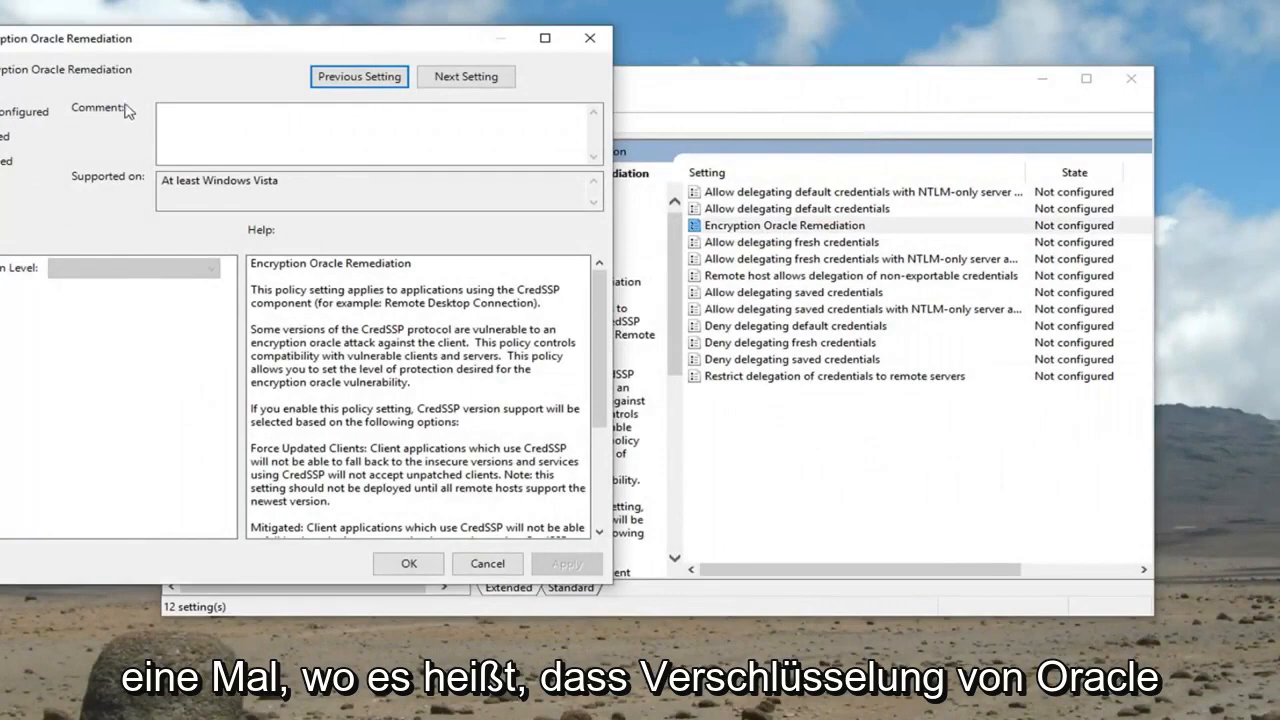
drag(185, 50, 573, 72)
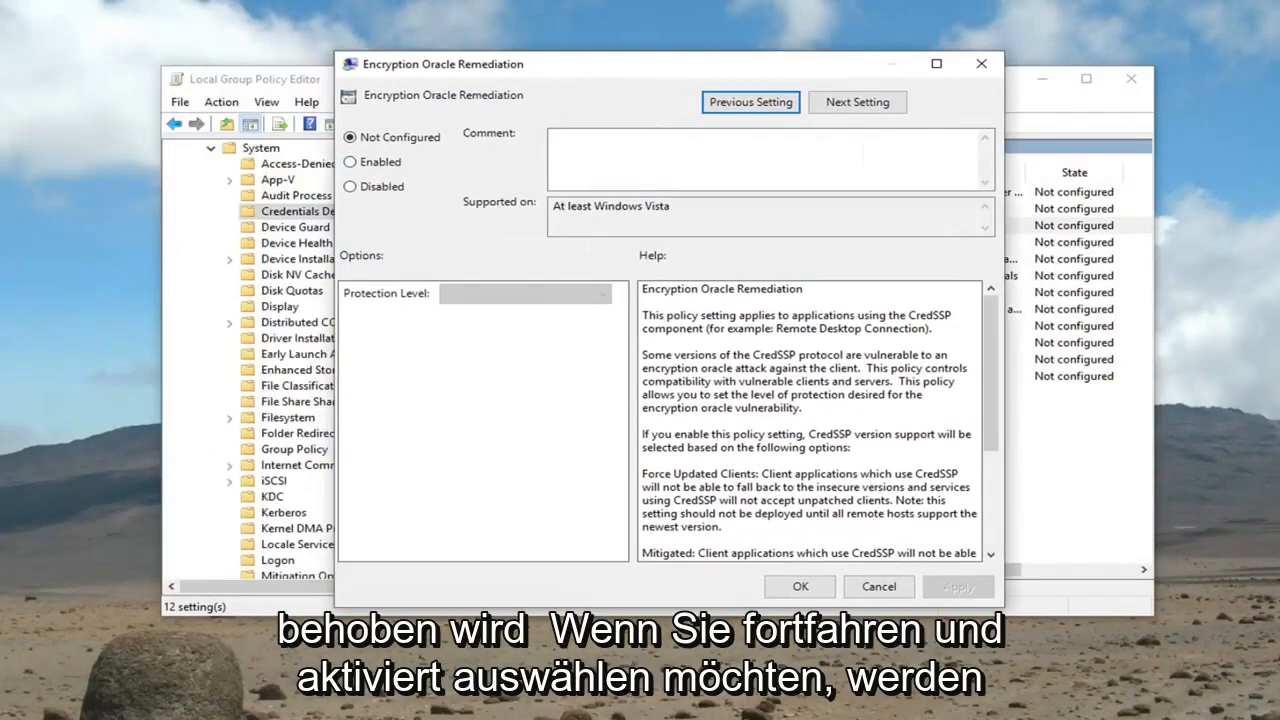
click(352, 163)
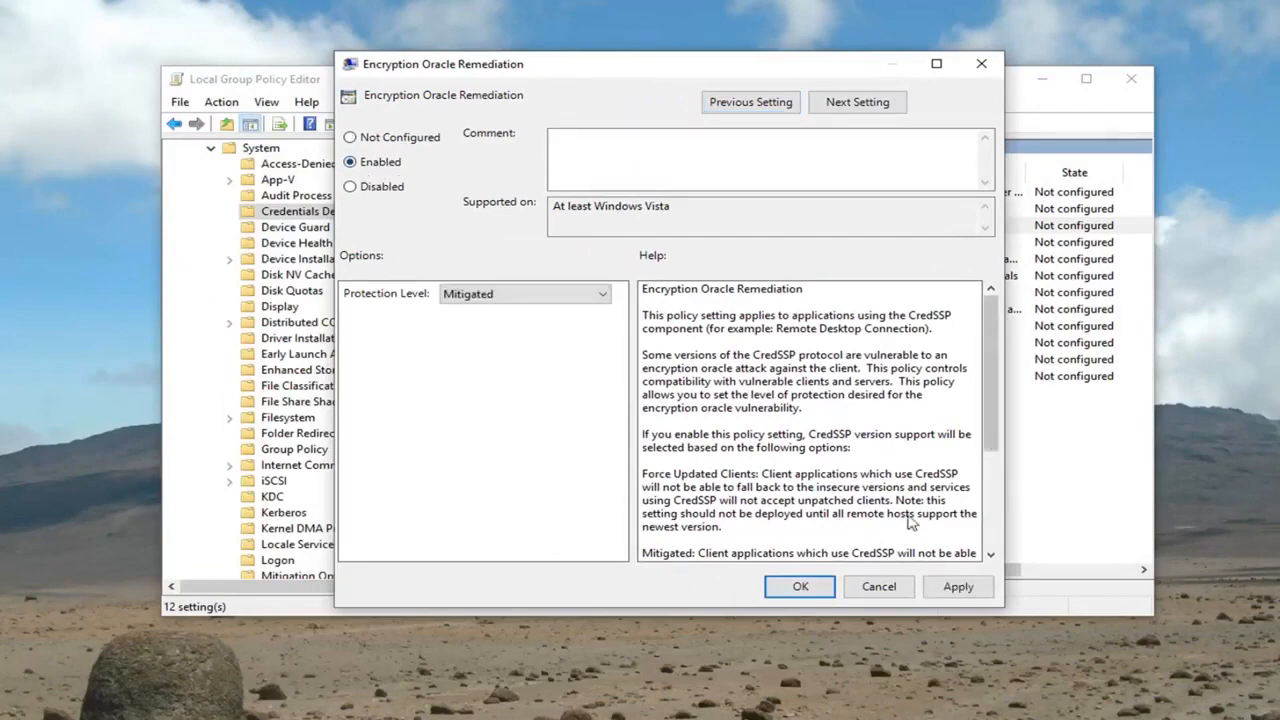
click(800, 586)
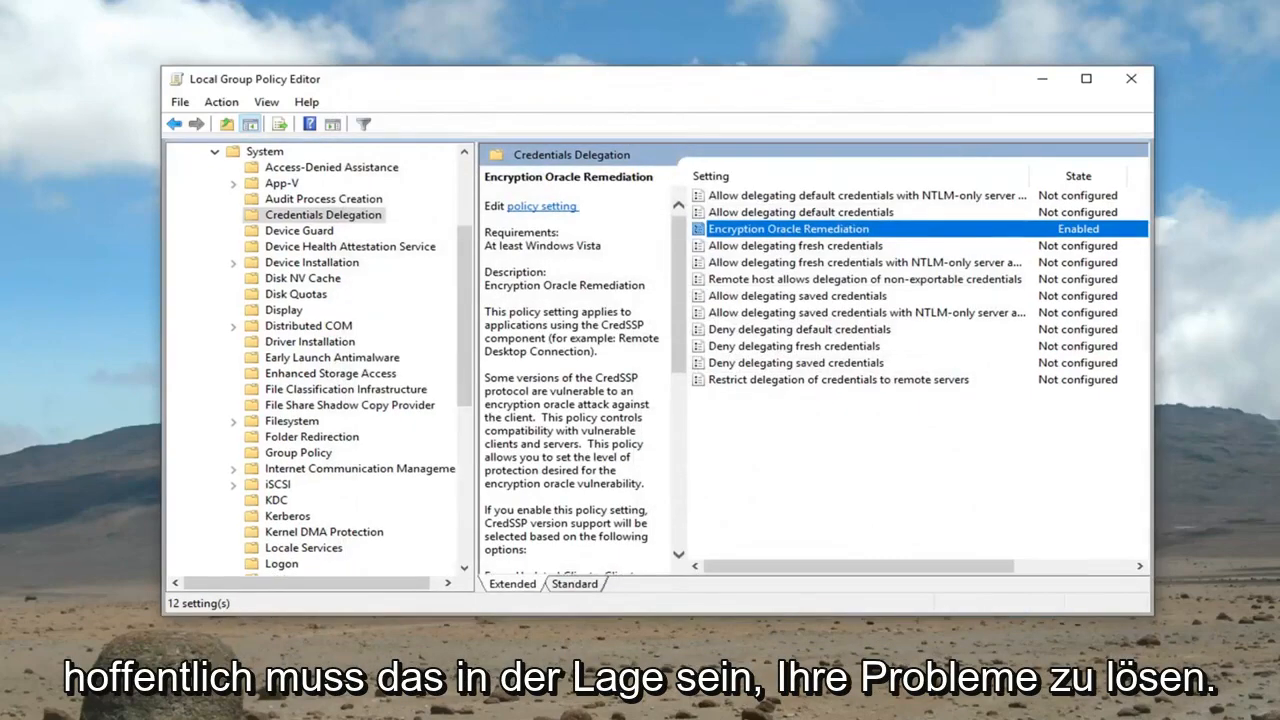
click(1131, 78)
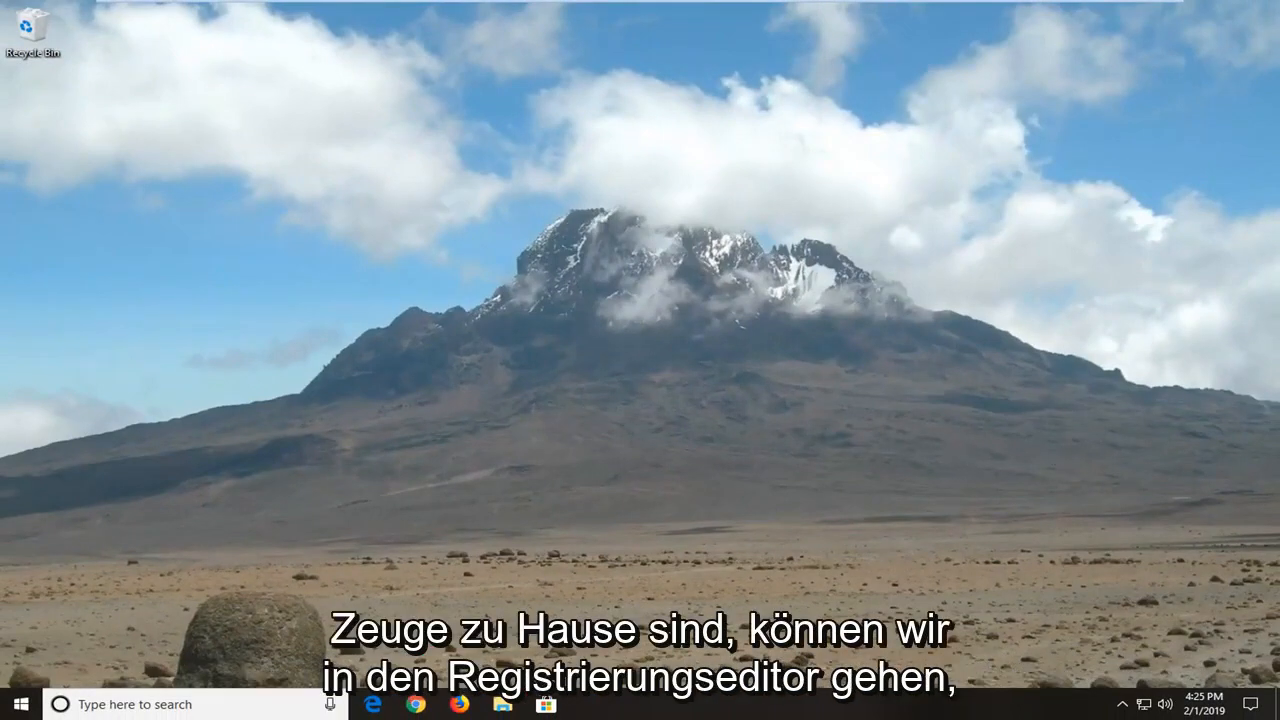
Search Windows for "regedit", run Registry Editor as administrator, approve the elevation request, and reposition its window
click(16, 706)
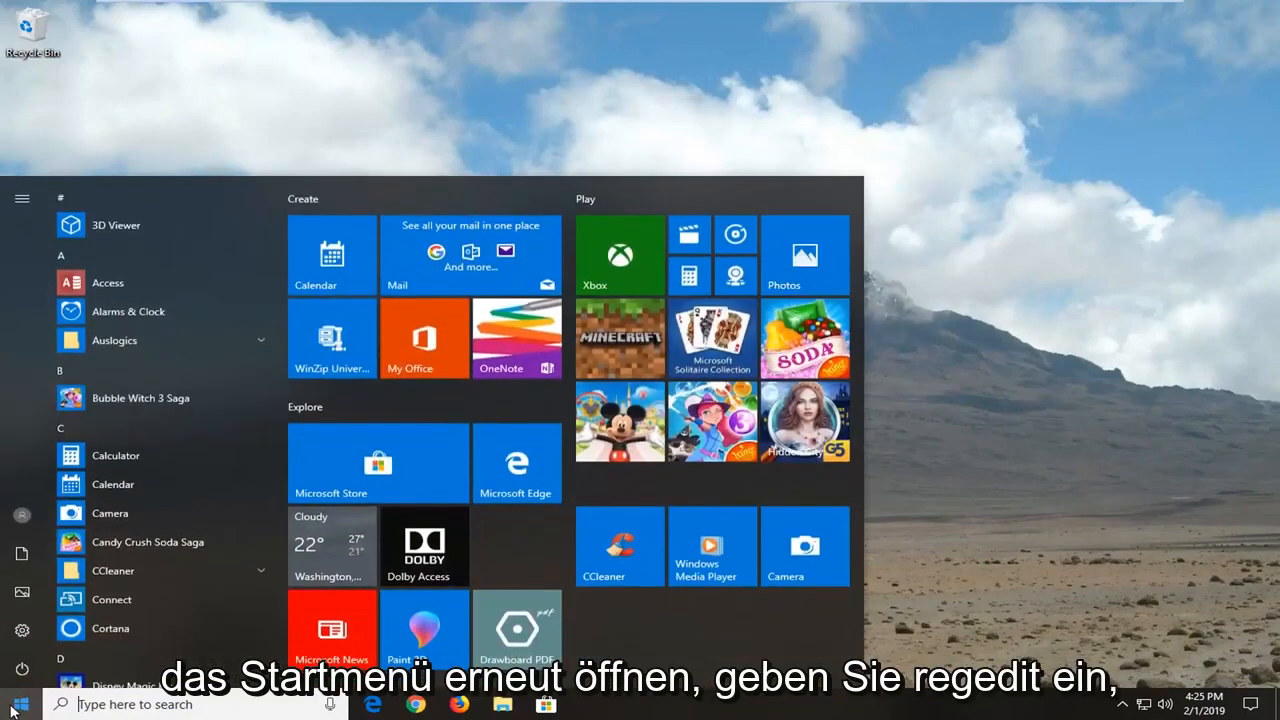
text(r)
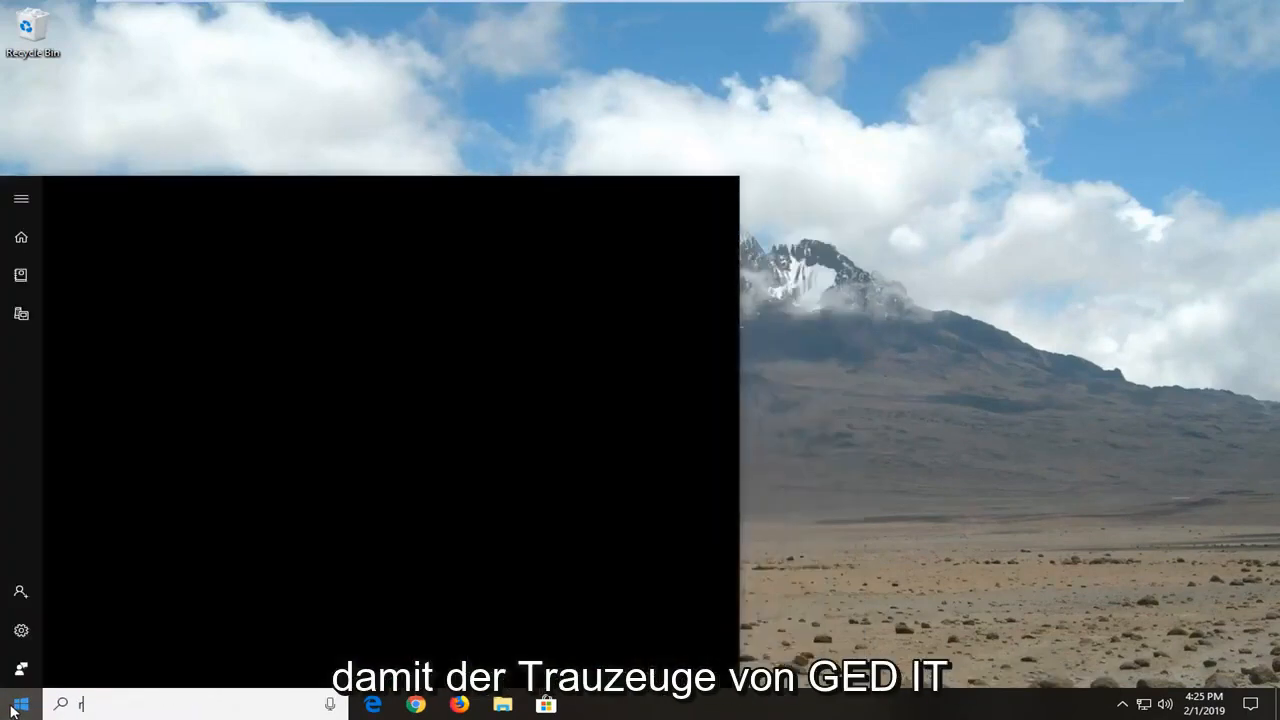
text(egedit)
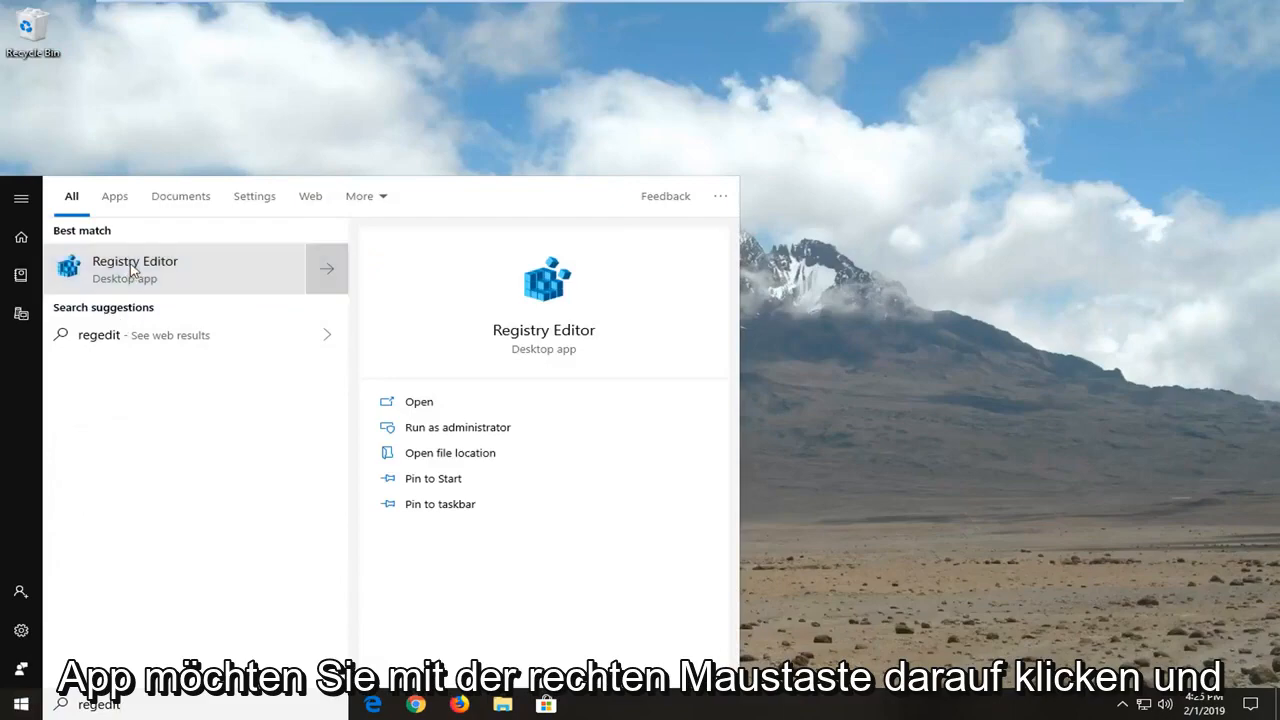
right_click(130, 270)
click(157, 280)
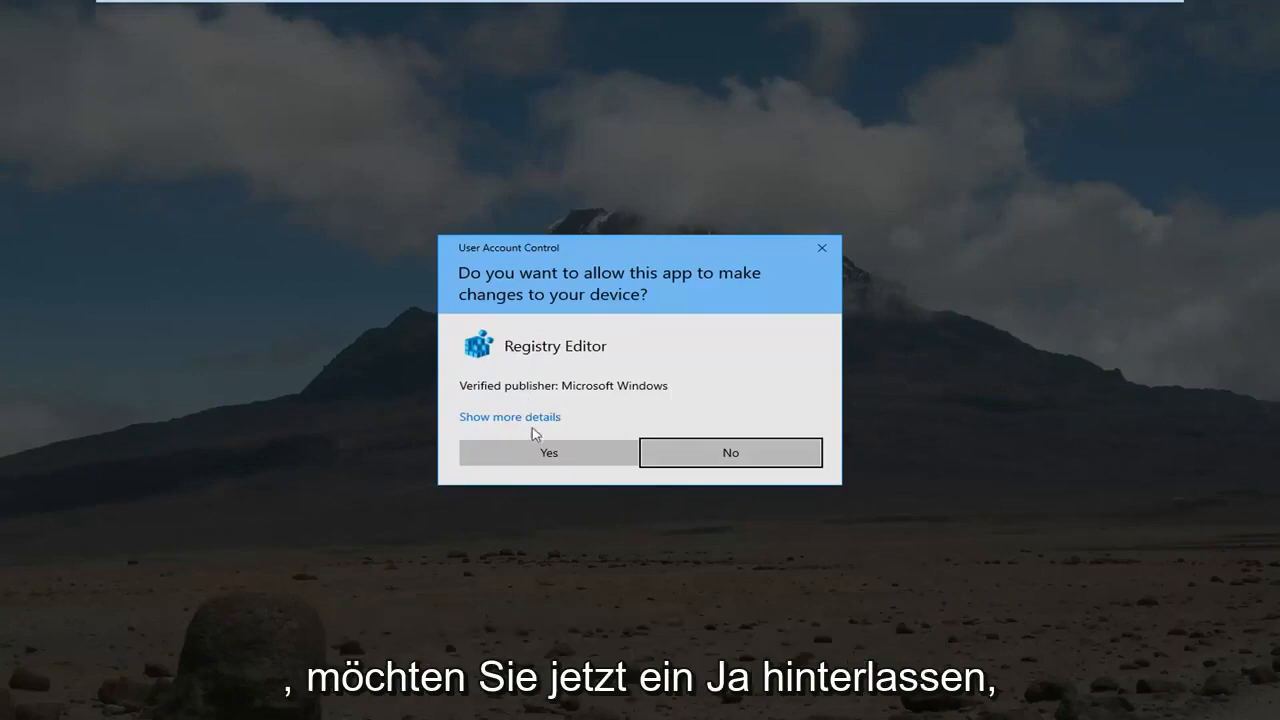
click(531, 455)
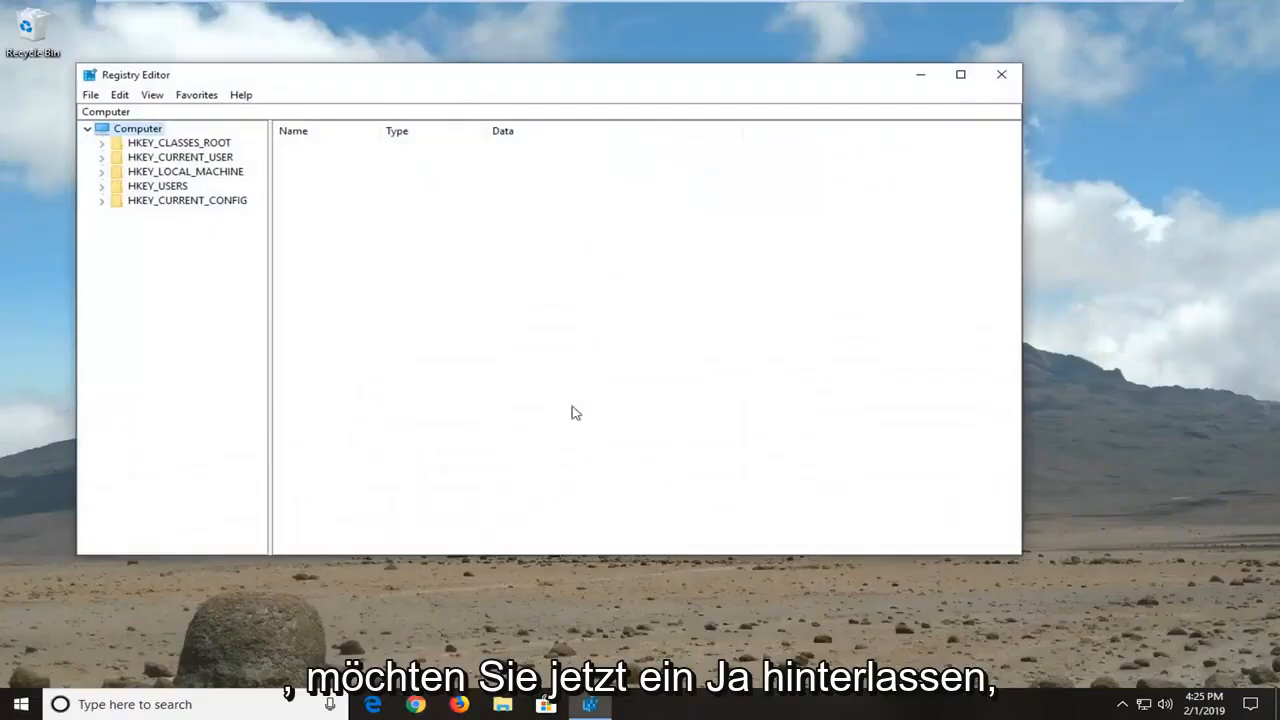
drag(499, 79, 616, 87)
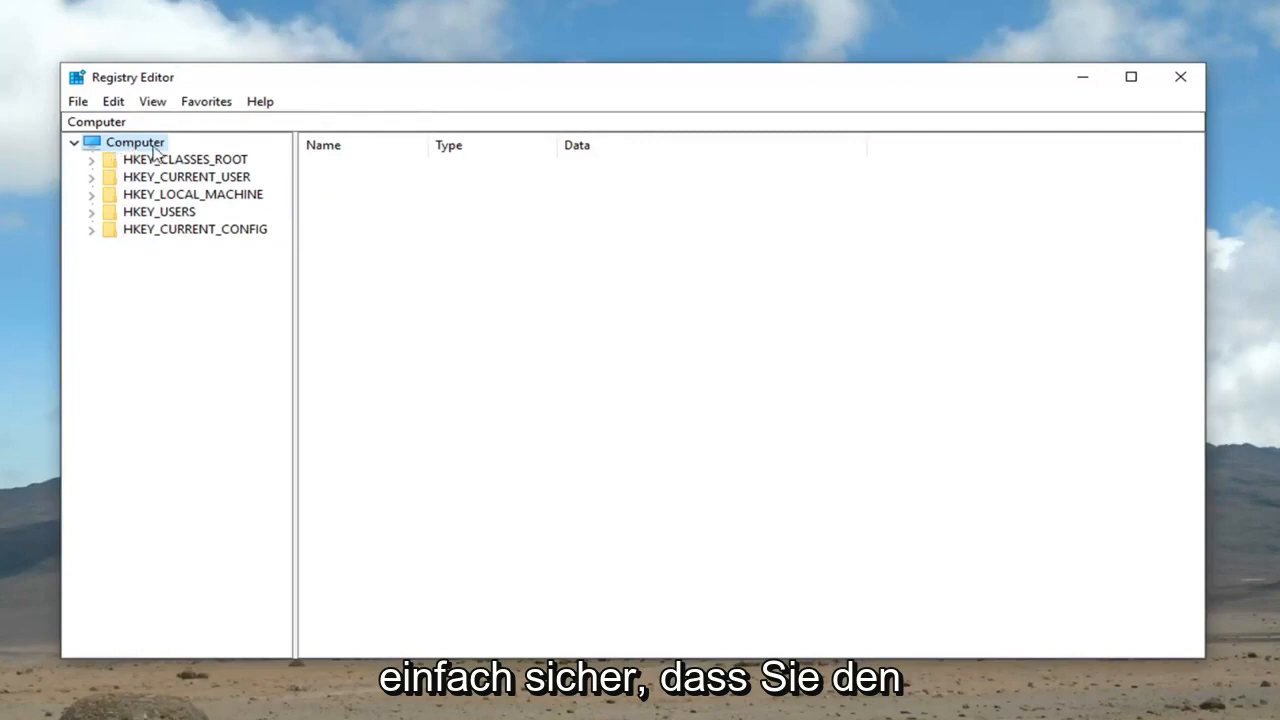
Bring up the registry export dialog for the whole Computer root and dismiss it without saving
double_click(86, 144)
click(75, 142)
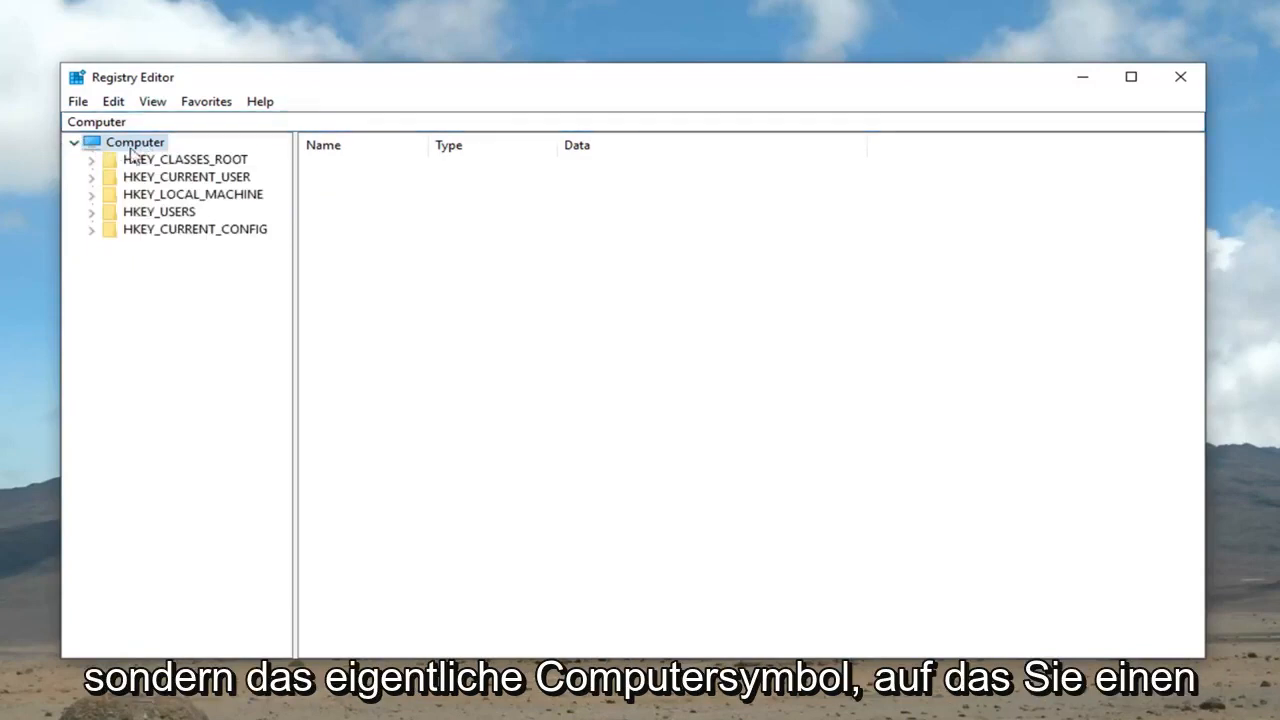
click(78, 103)
click(116, 146)
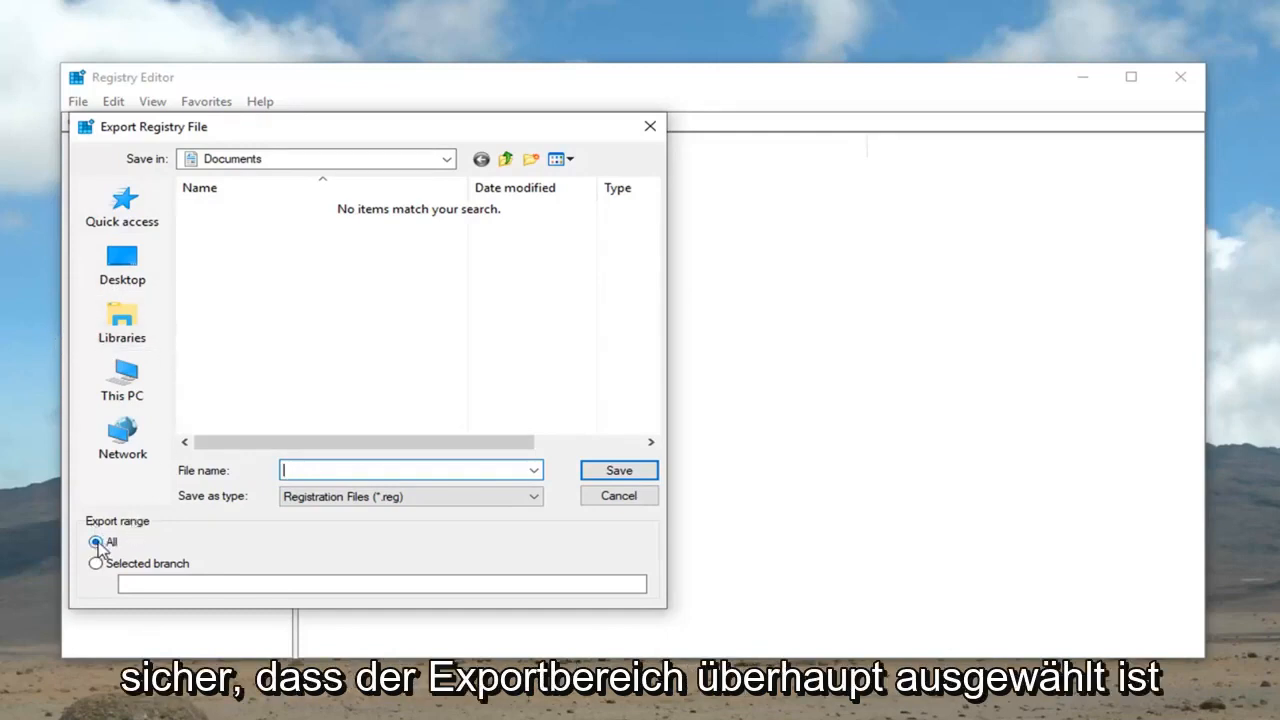
click(610, 498)
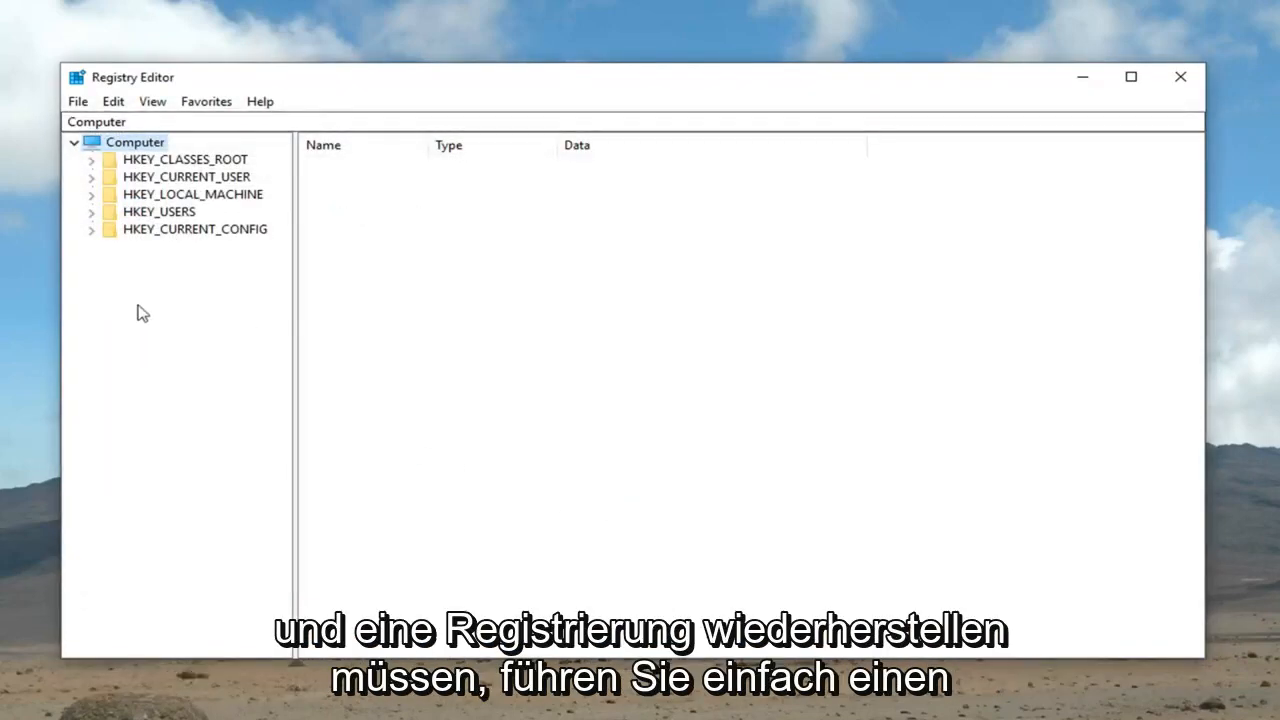
Bring up the registry file import dialog and dismiss it without importing anything
click(75, 104)
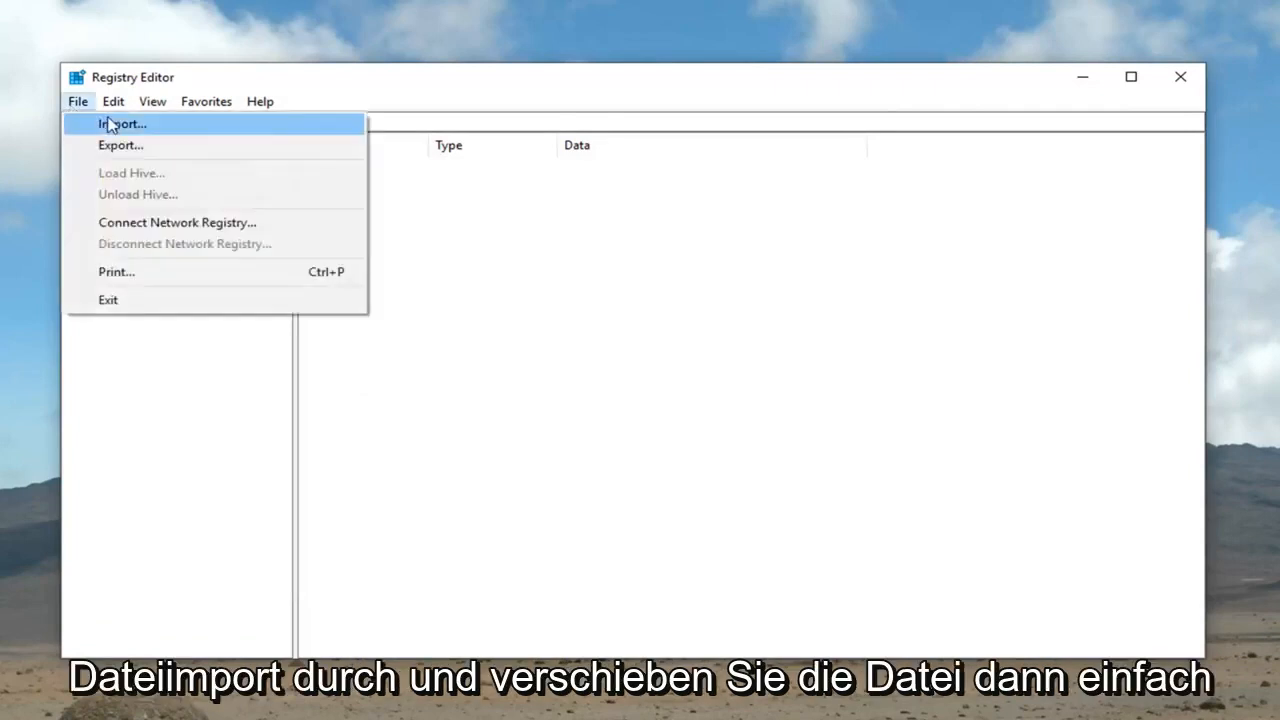
click(110, 122)
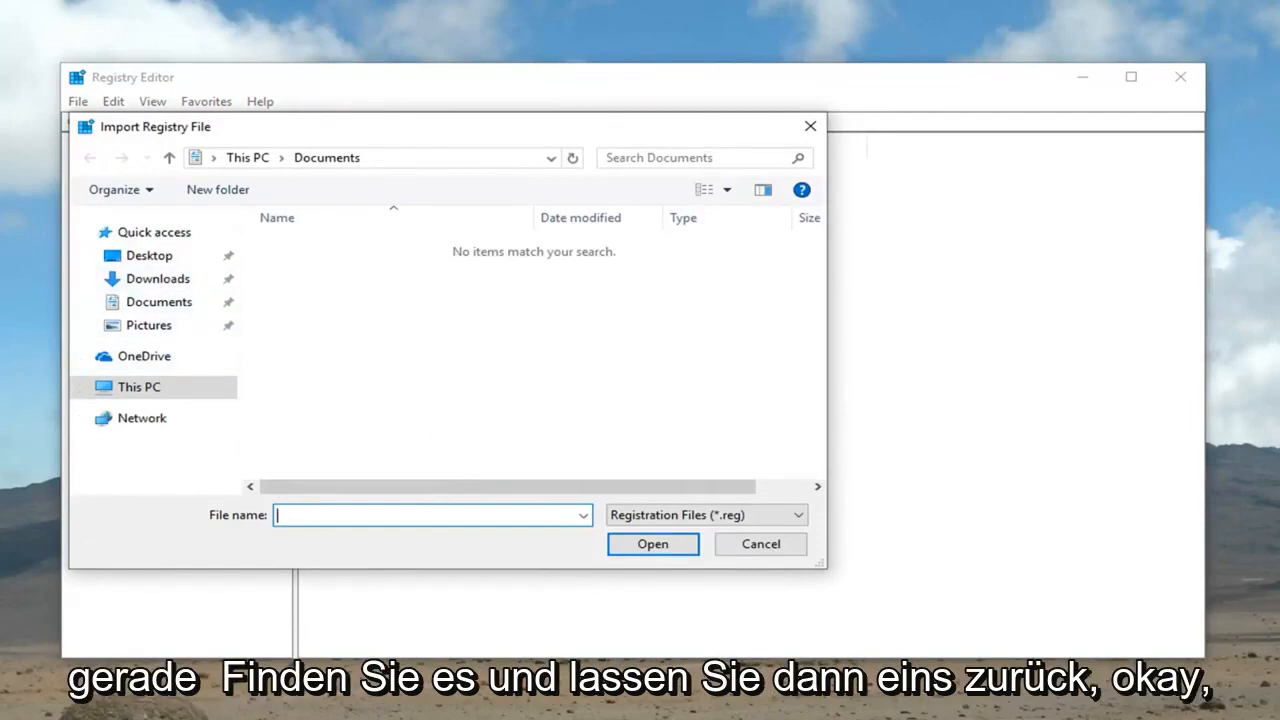
click(745, 545)
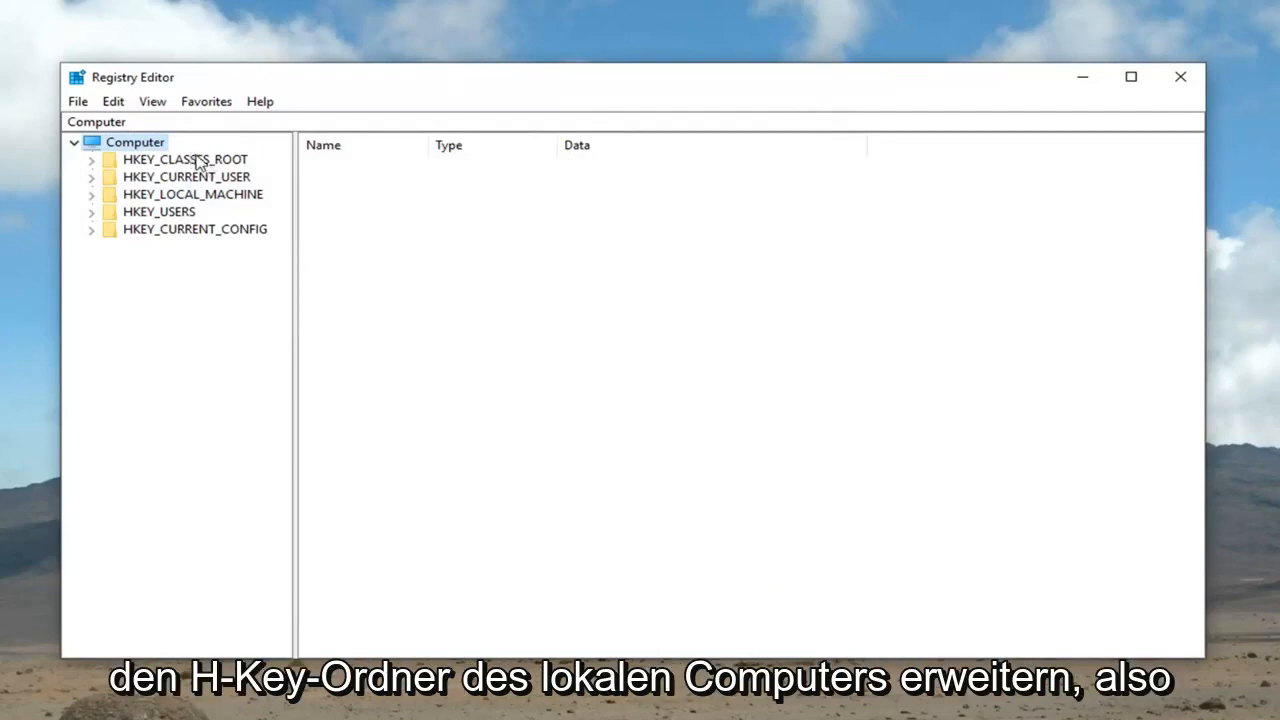
Expand HKEY_LOCAL_MACHINE\SOFTWARE\Microsoft in the registry tree and widen the key pane so full key names fit
click(164, 196)
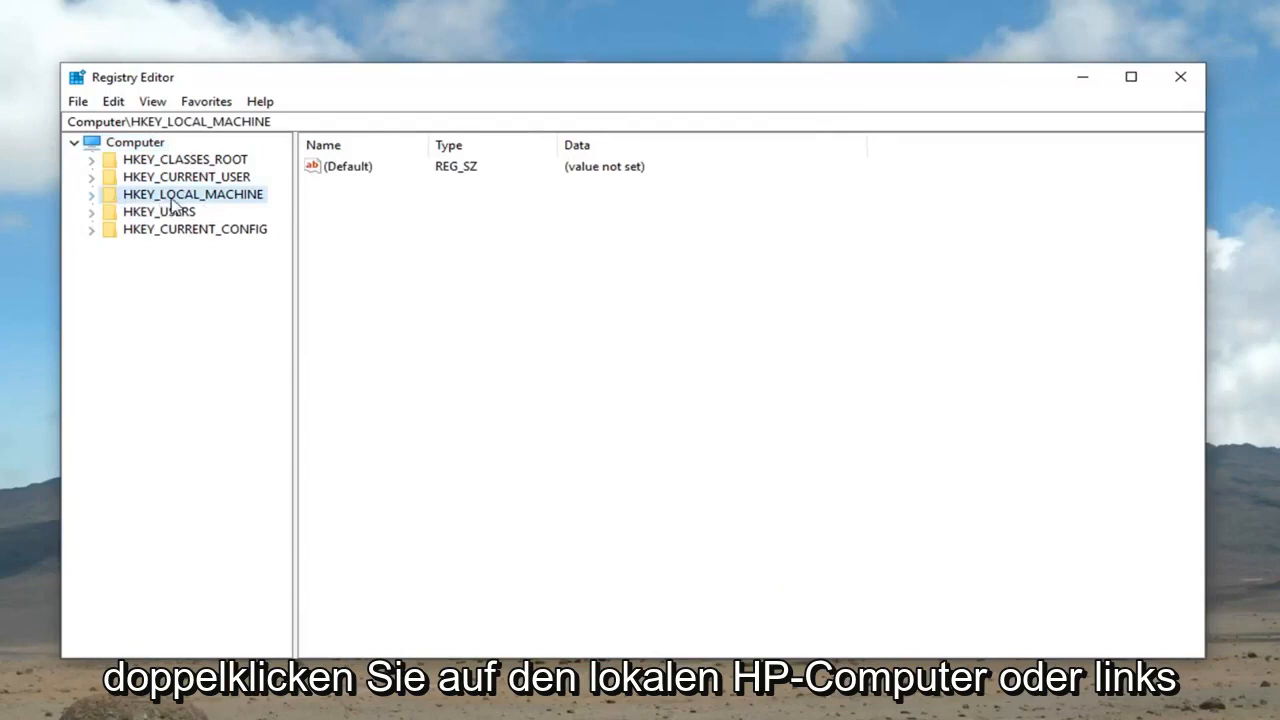
click(92, 197)
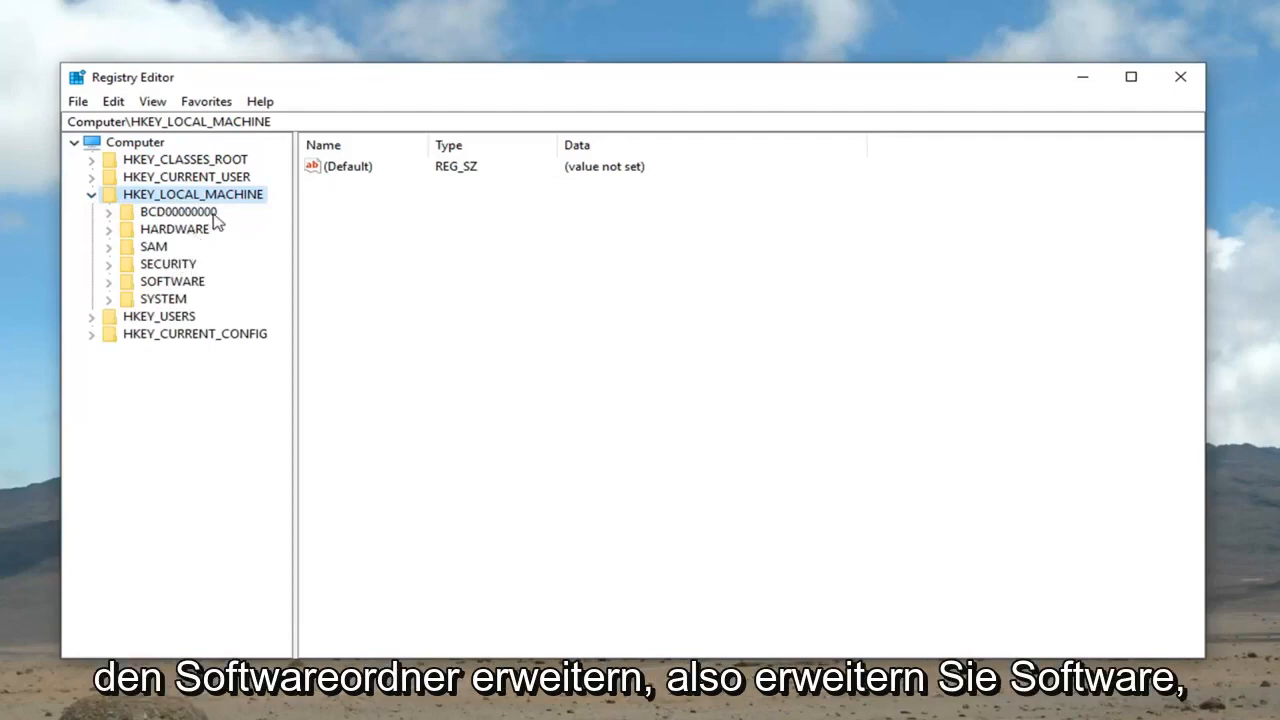
click(110, 283)
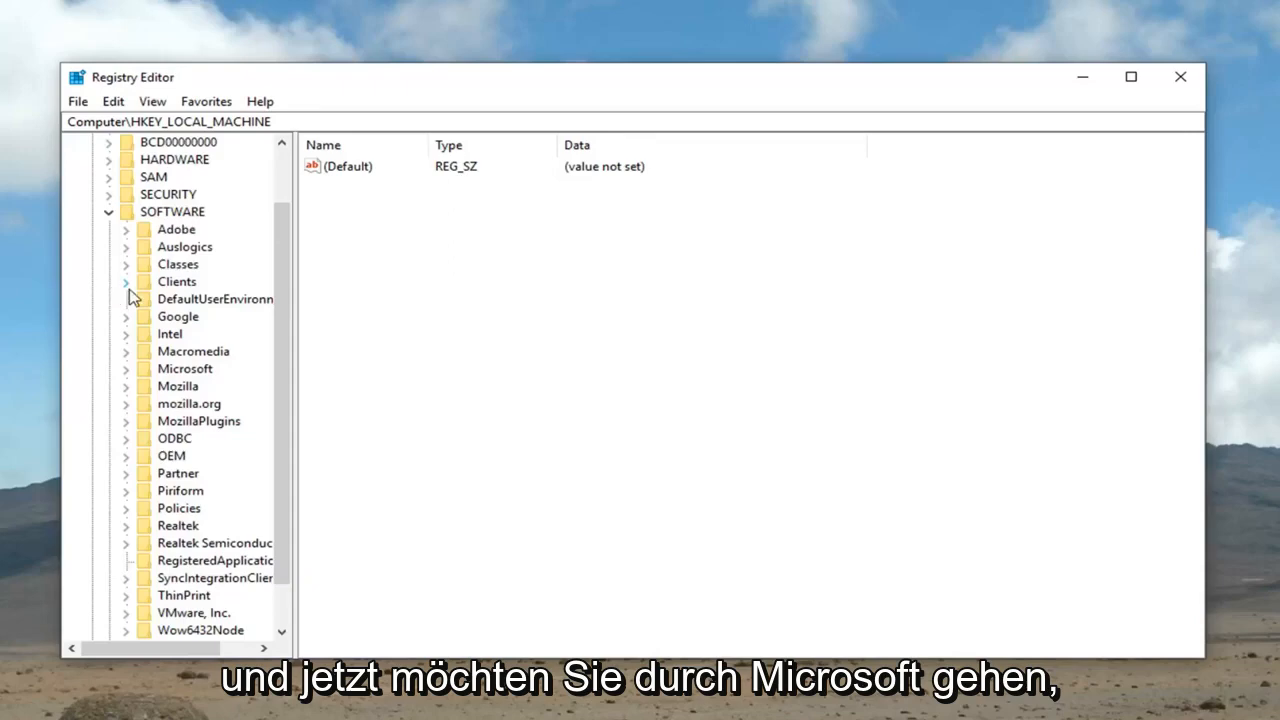
scroll(120, 320, down, 1)
click(128, 316)
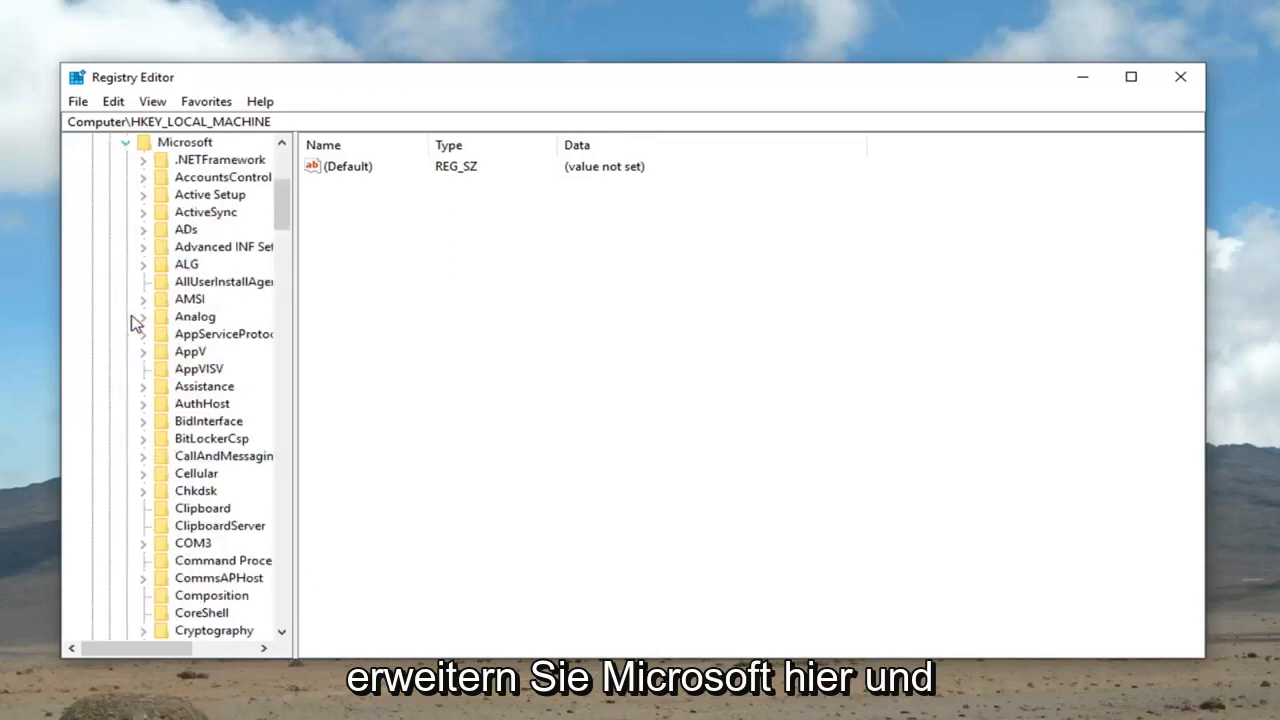
drag(297, 343, 484, 341)
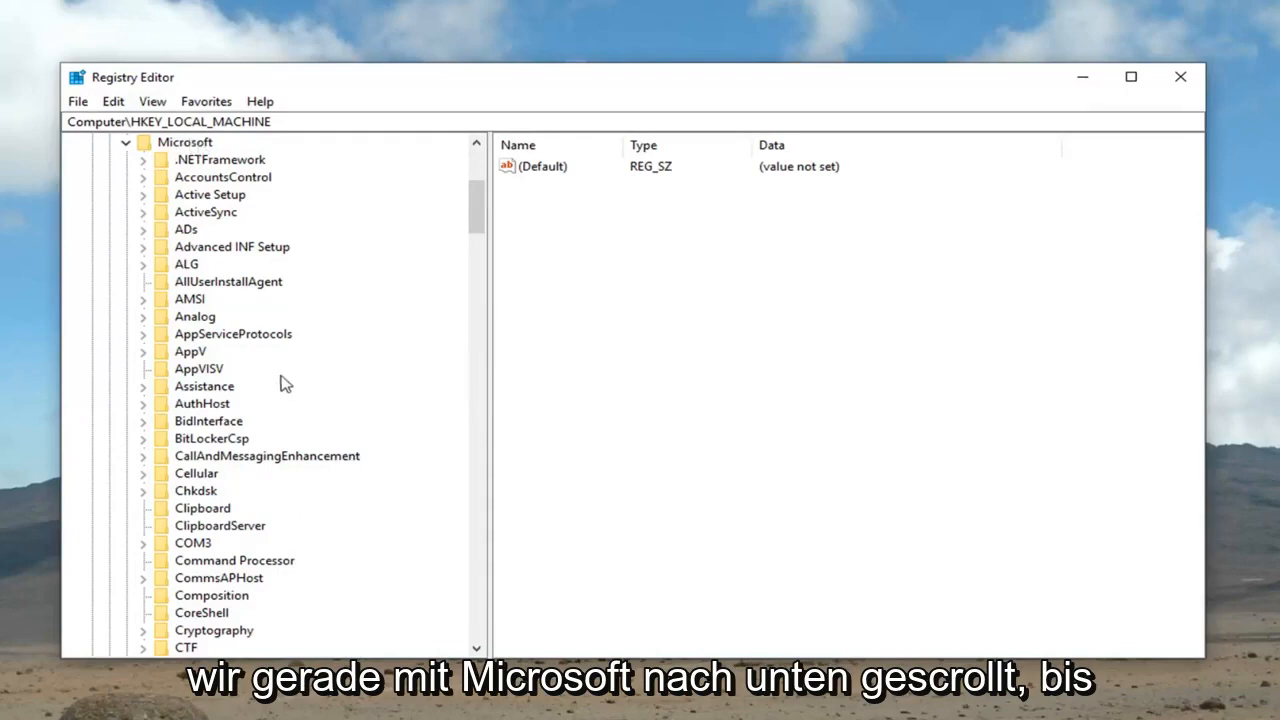
Within the Microsoft key, expand the Windows key and its CurrentVersion subkey
scroll(266, 366, down, 20)
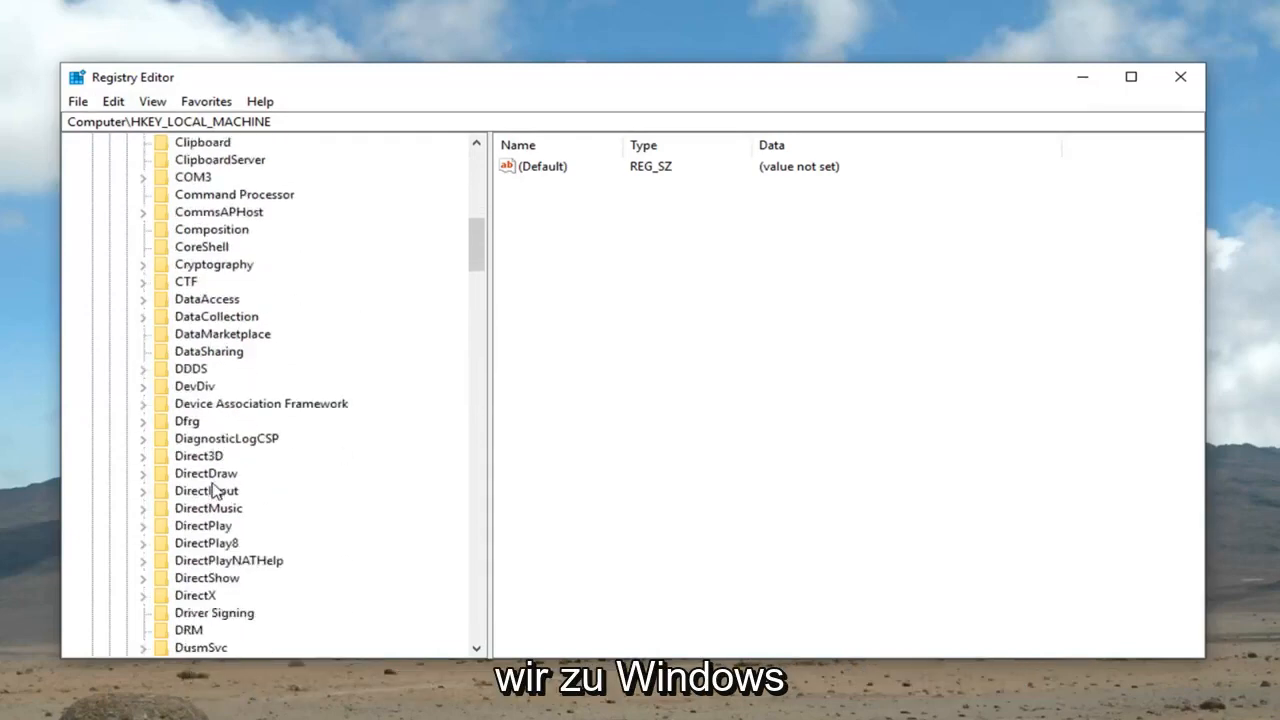
scroll(222, 495, down, 20)
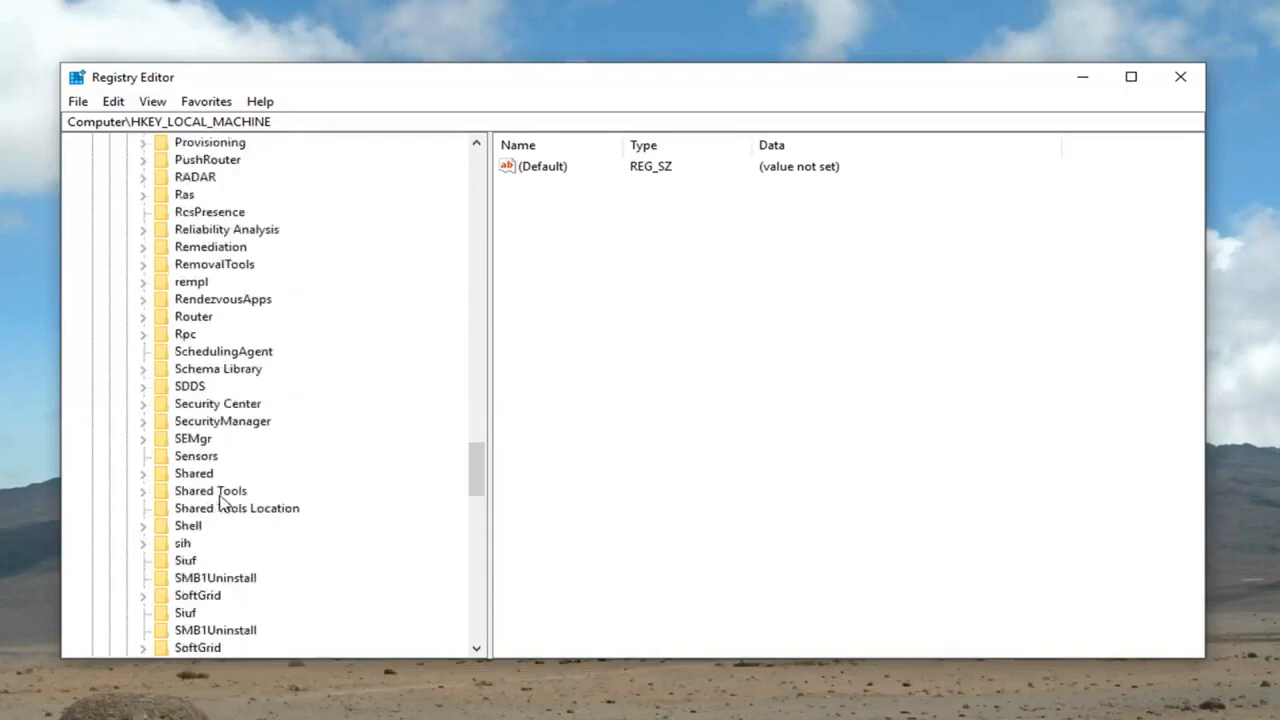
click(190, 456)
click(142, 458)
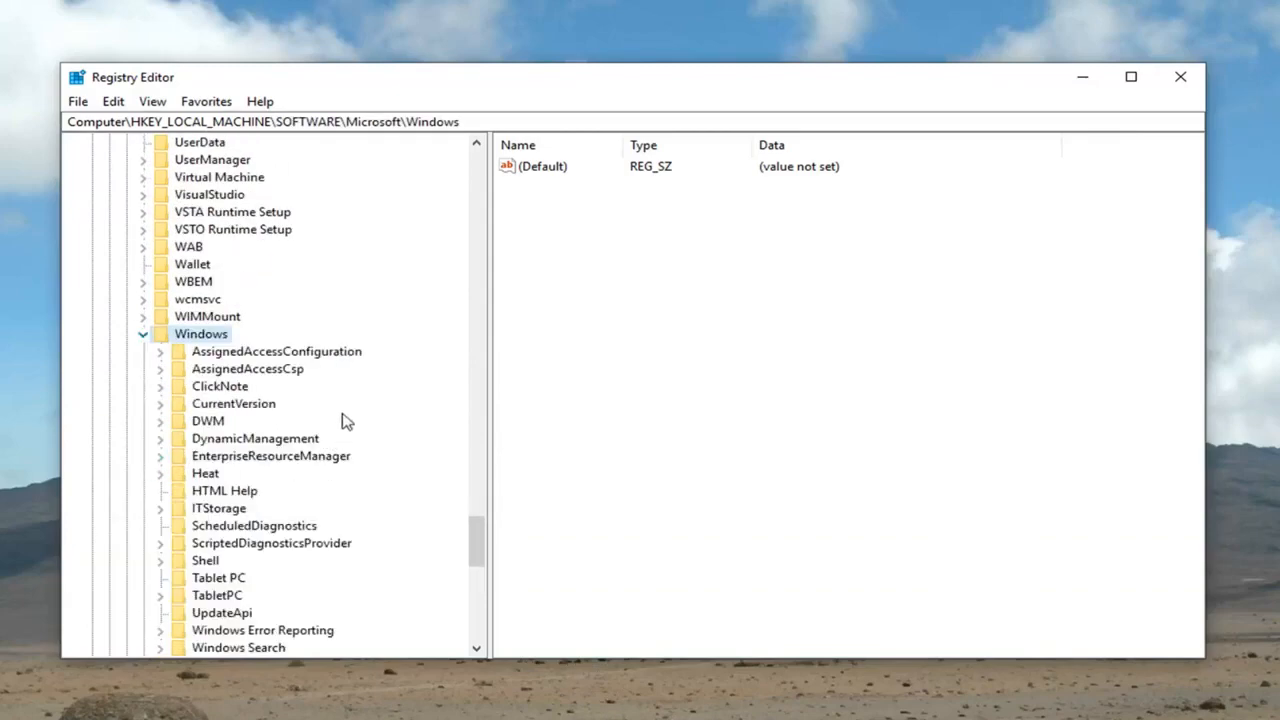
click(240, 404)
click(159, 406)
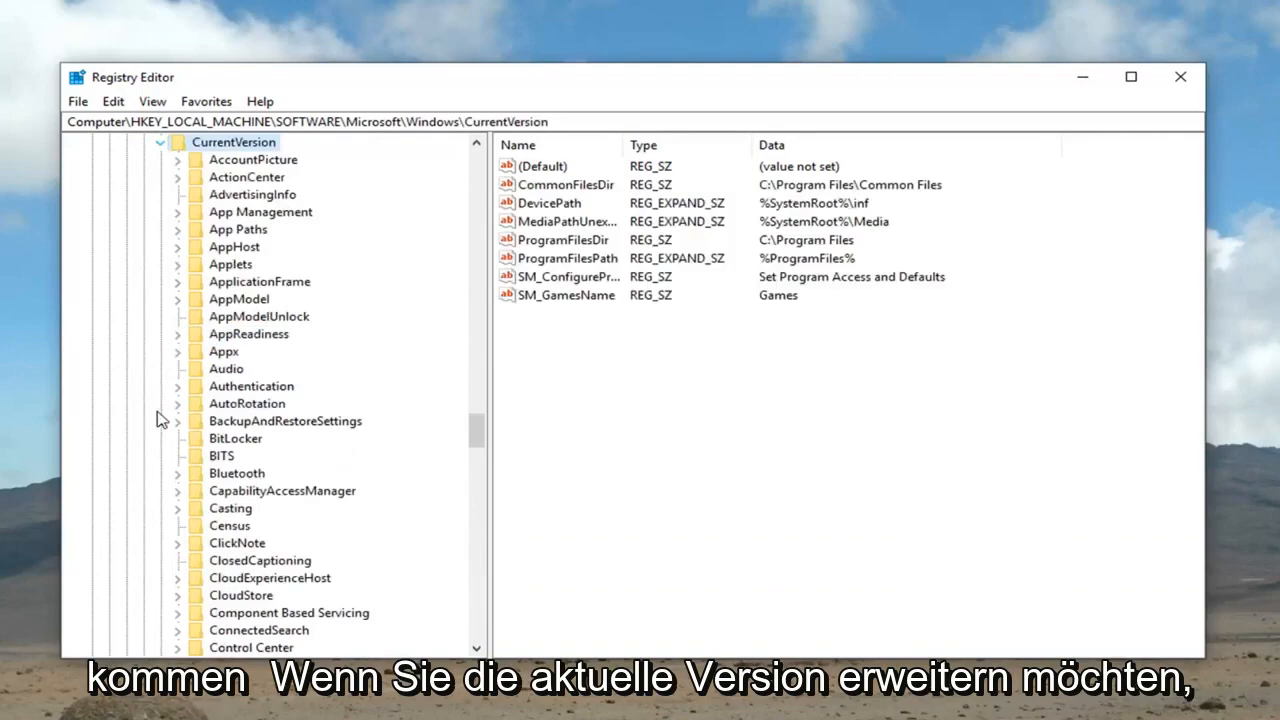
Find the Policies key under CurrentVersion, select it and expand it
scroll(240, 420, down, 20)
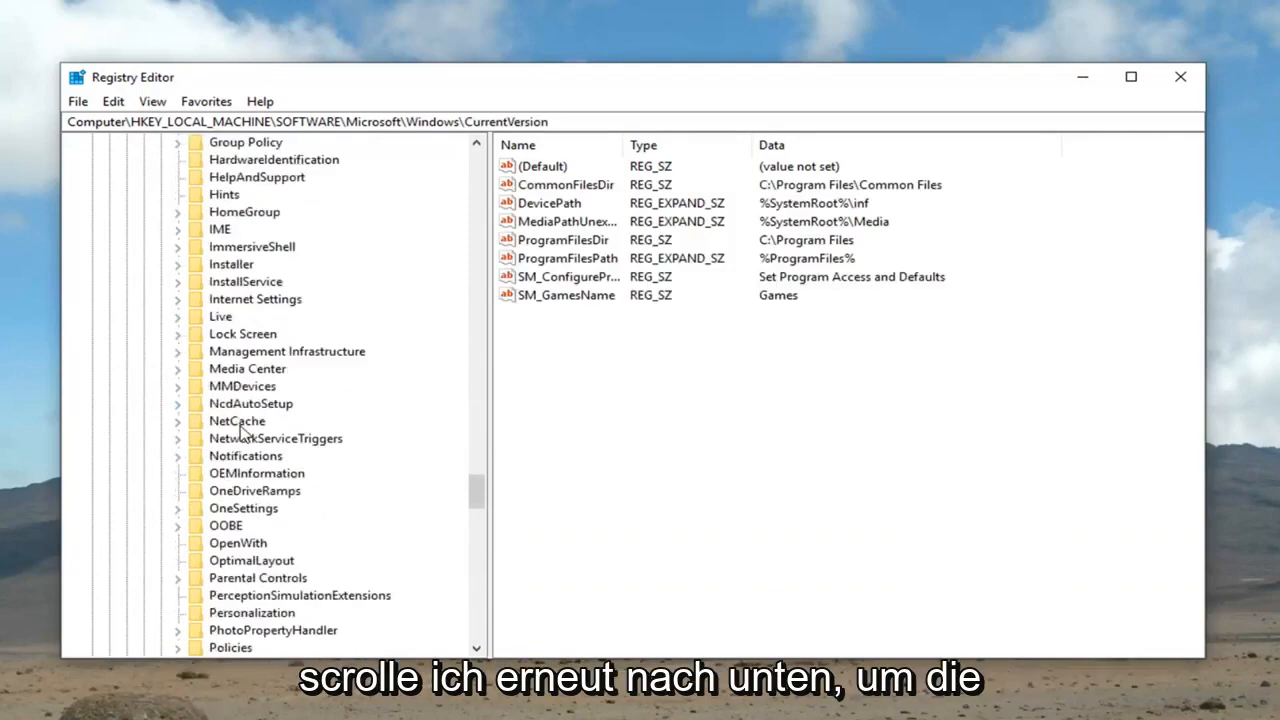
click(222, 491)
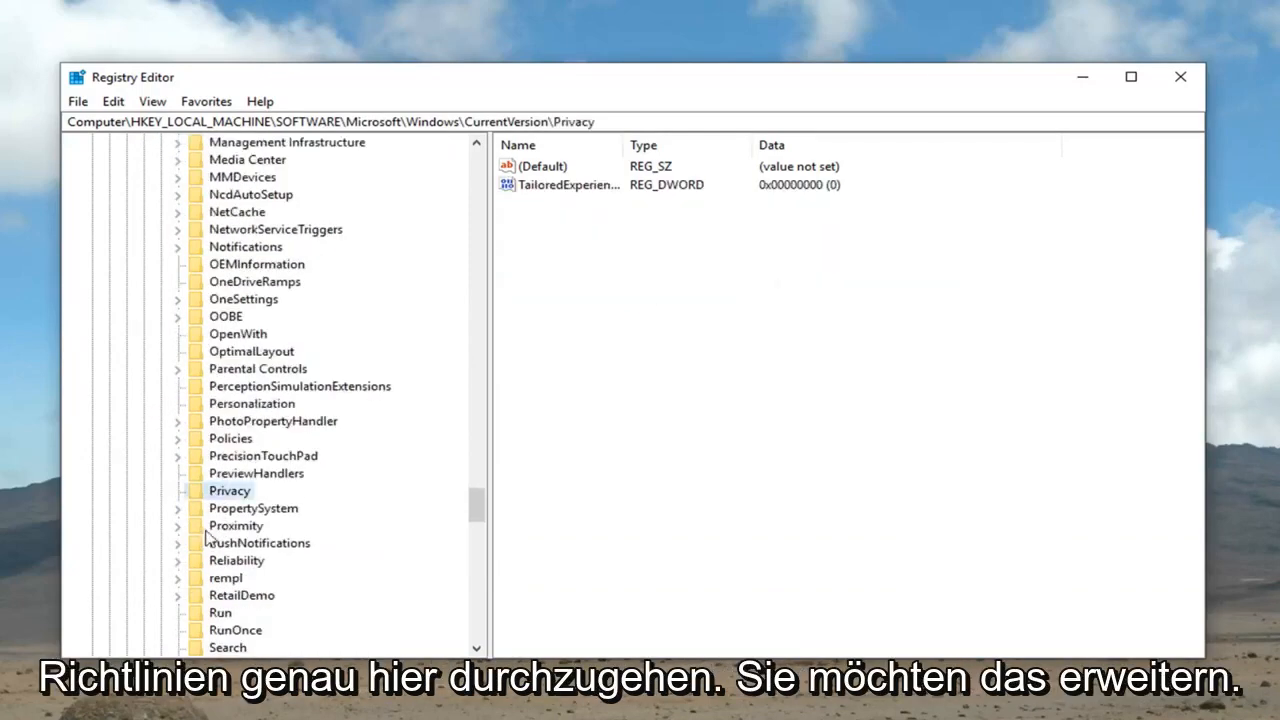
click(214, 438)
click(177, 440)
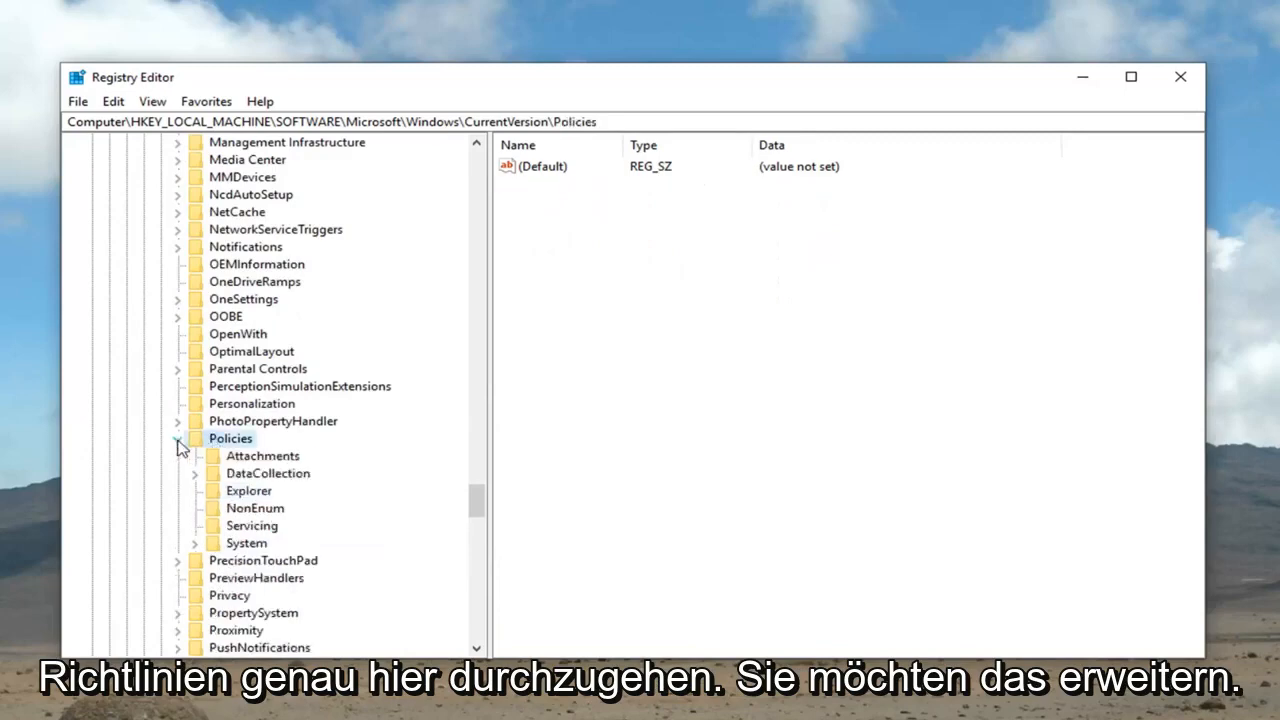
Expand System and CredSSP under Policies, and select the Parameters key
click(196, 545)
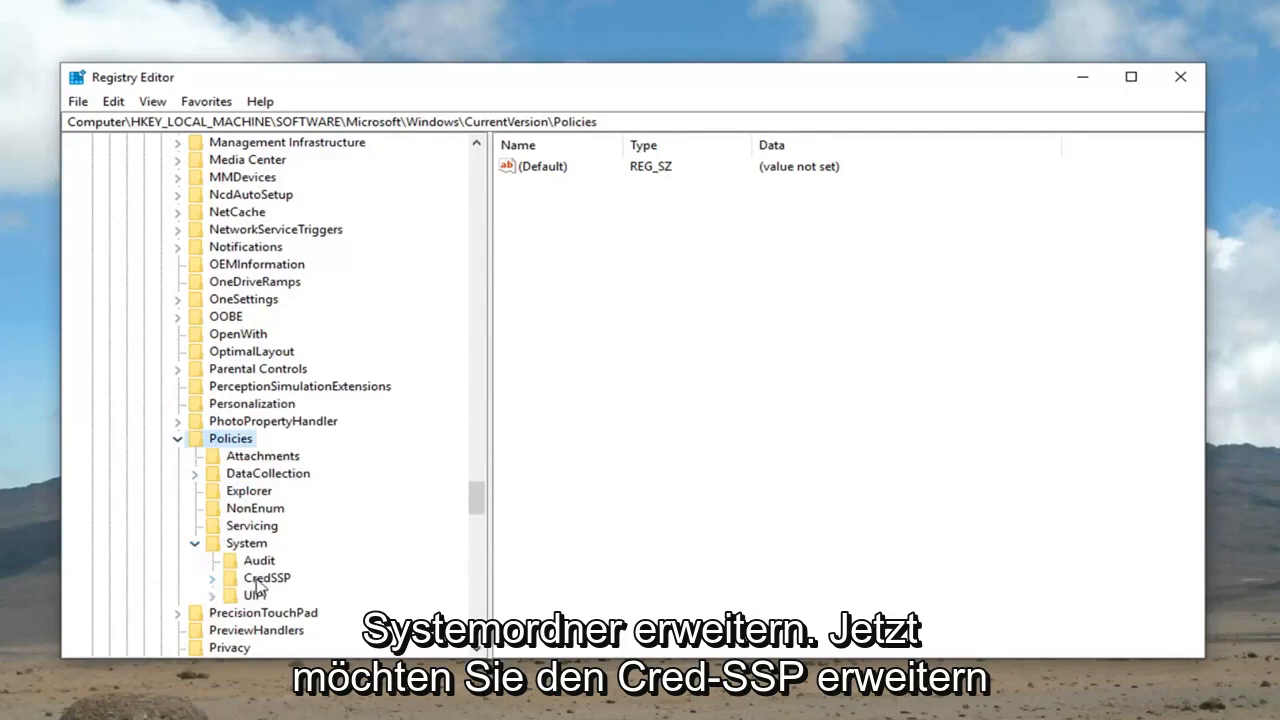
click(236, 582)
click(214, 579)
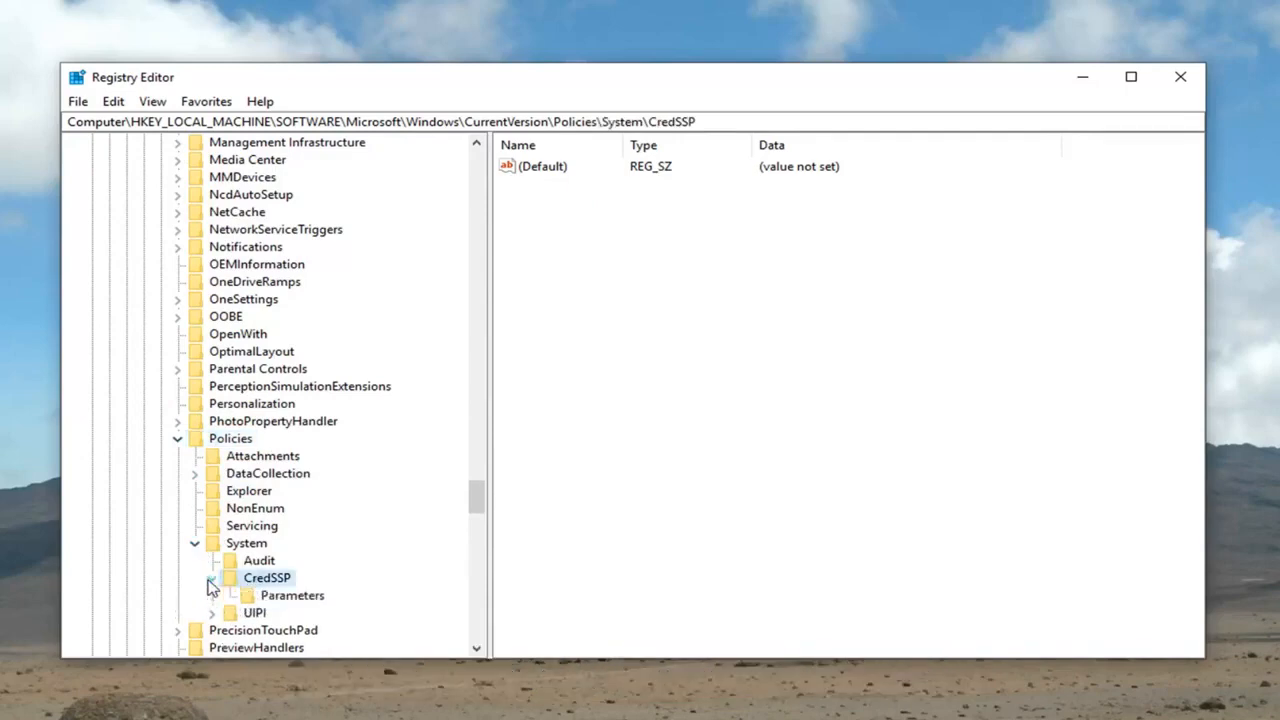
click(287, 600)
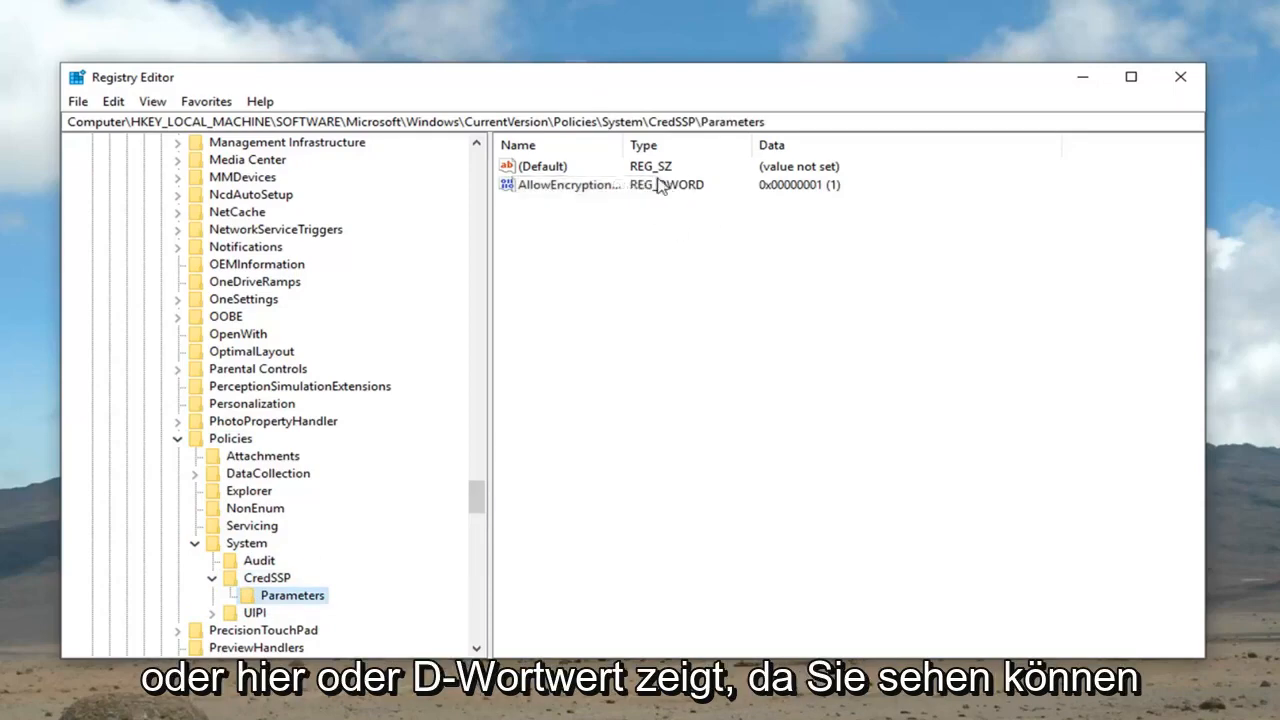
Fit the Name column to its contents and set the AllowEncryptionOracle DWORD value data to 2
double_click(627, 145)
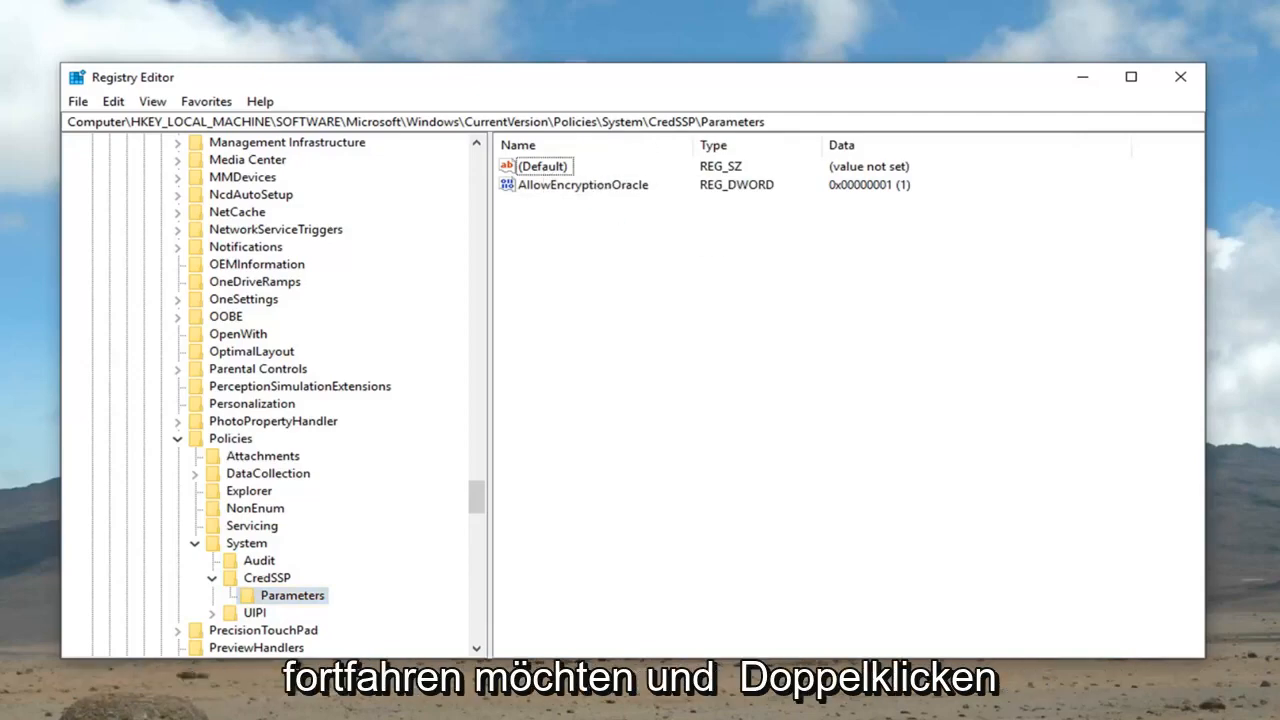
double_click(592, 186)
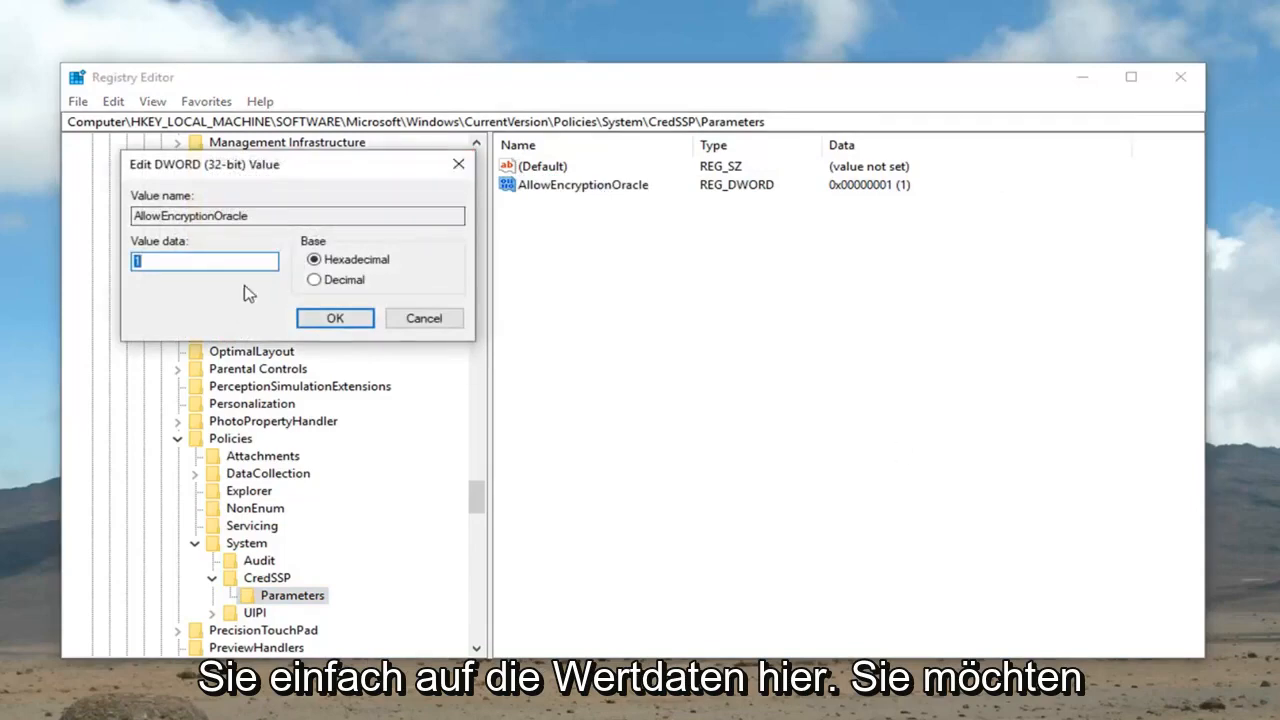
click(236, 262)
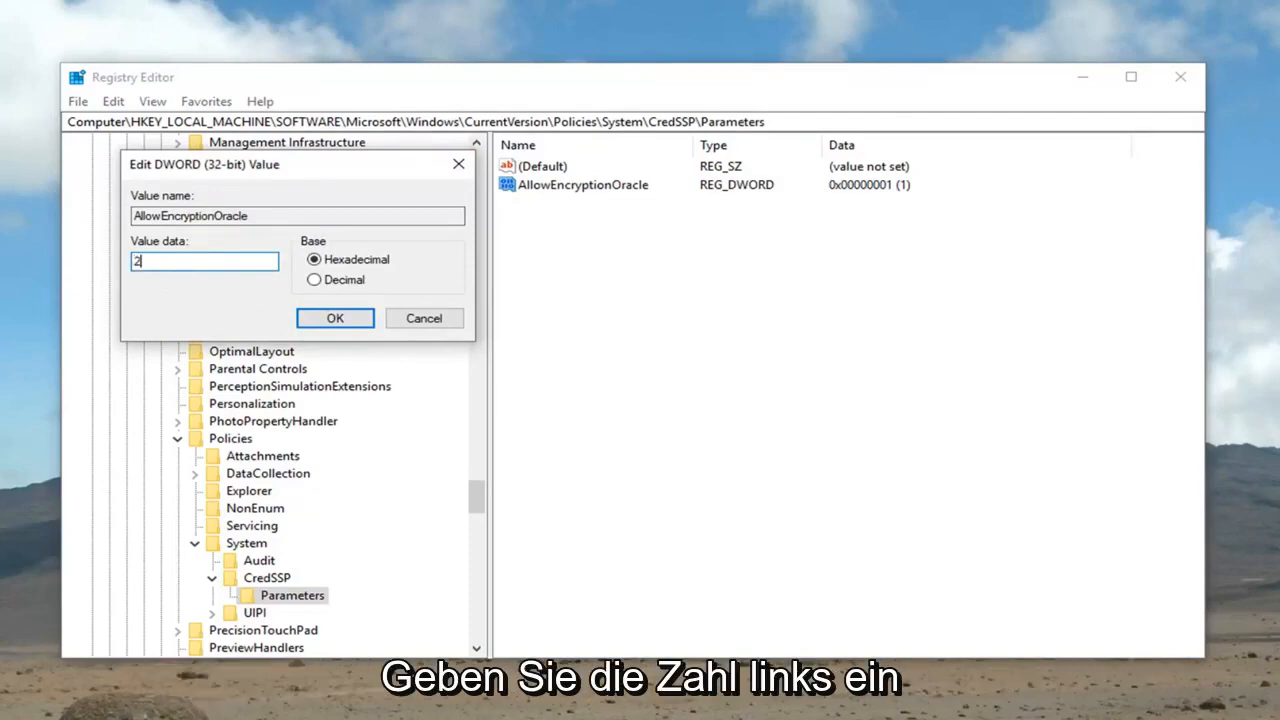
click(334, 318)
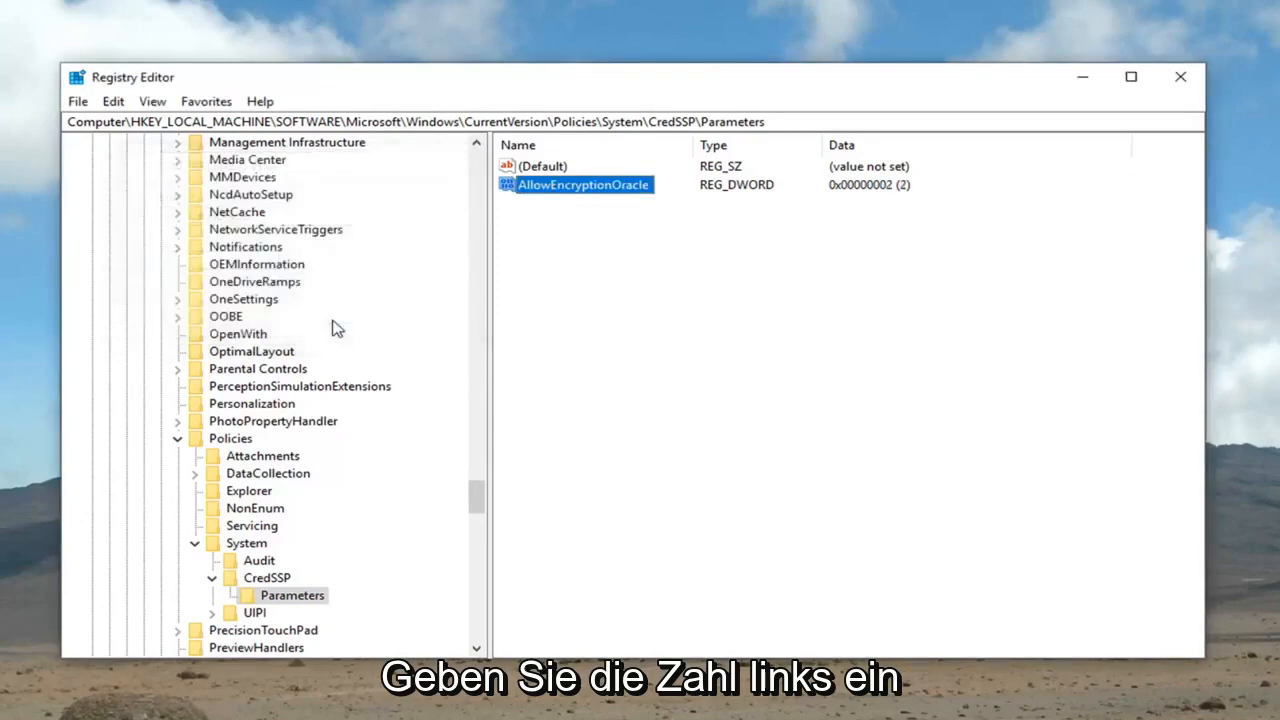
click(912, 183)
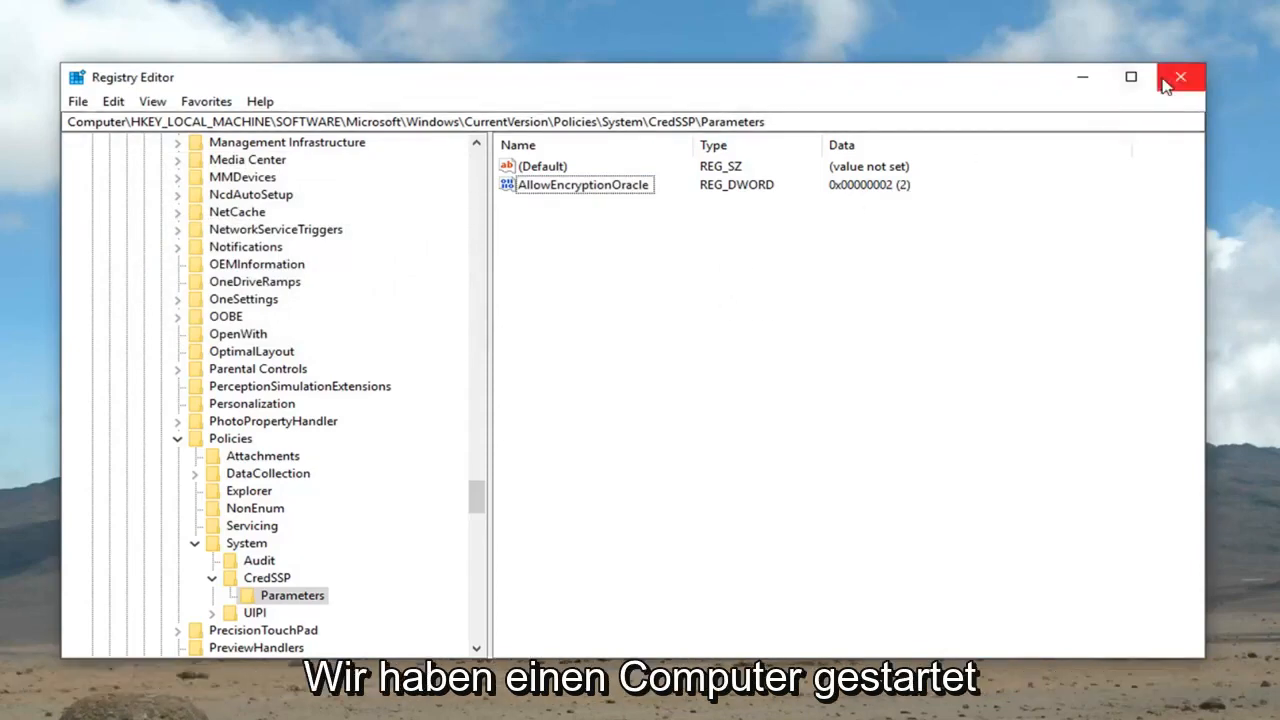
Close Registry Editor and return to the desktop
right_click(930, 374)
click(752, 363)
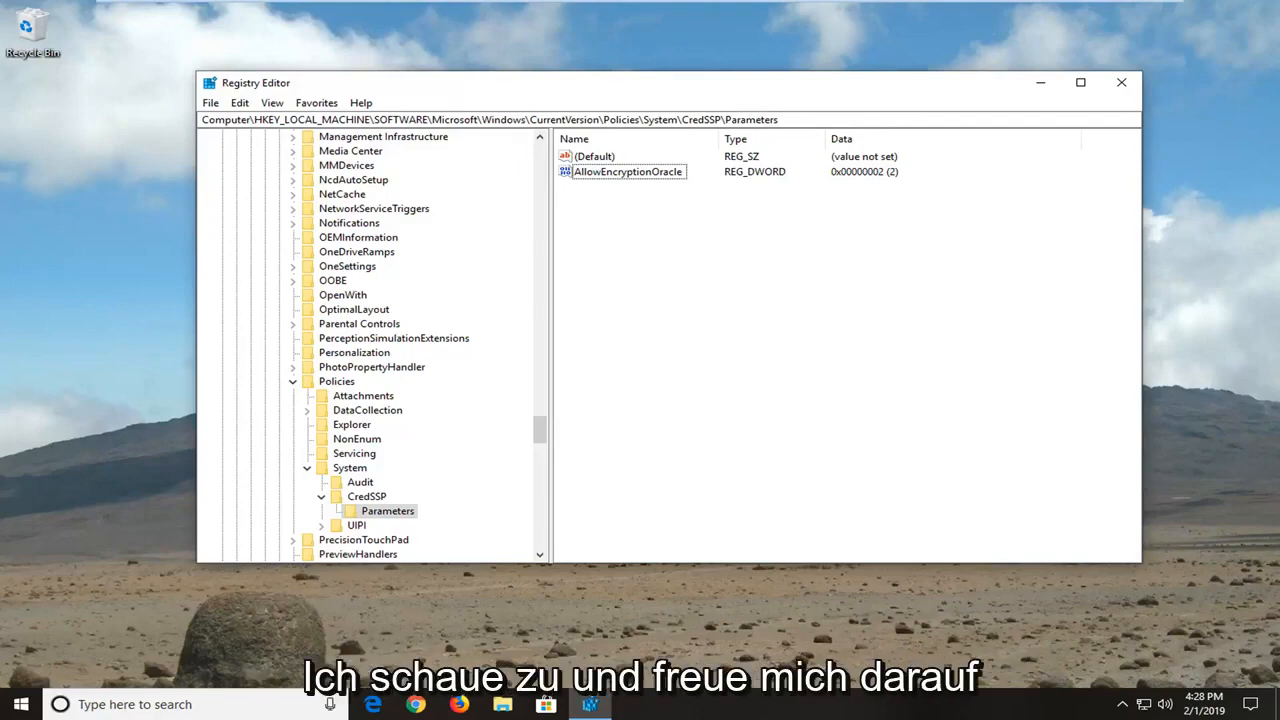
click(1121, 82)
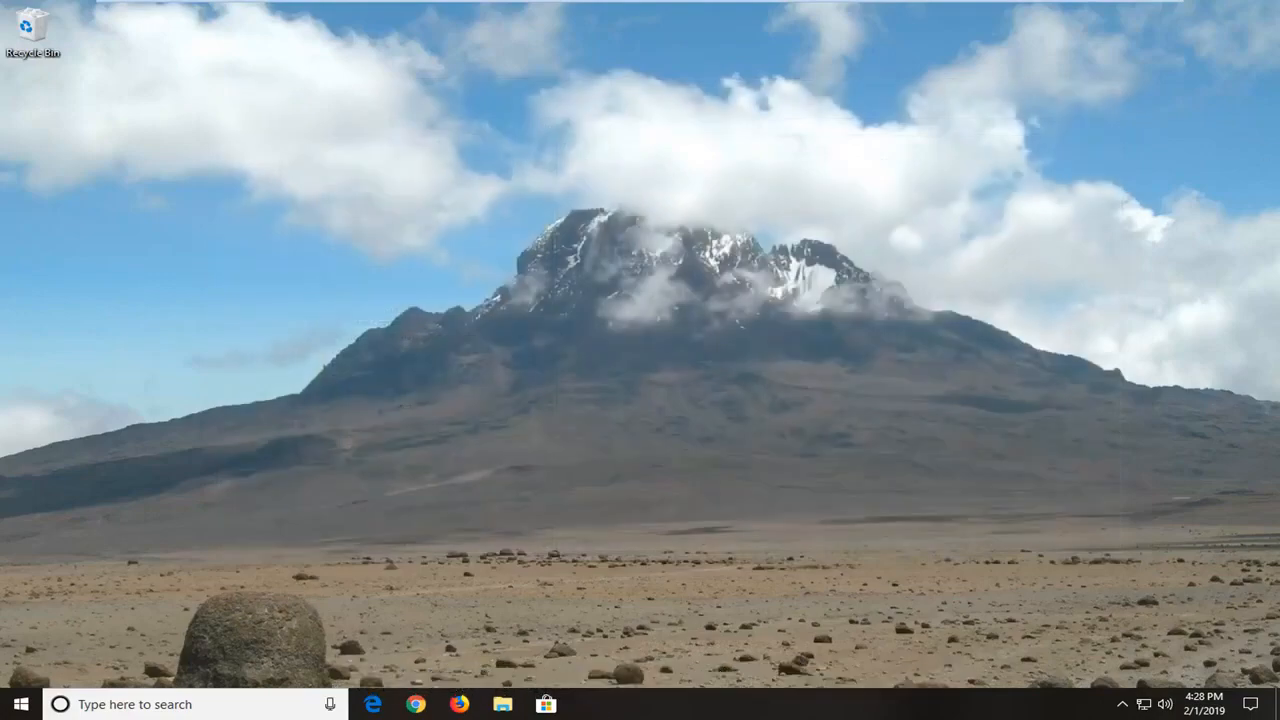